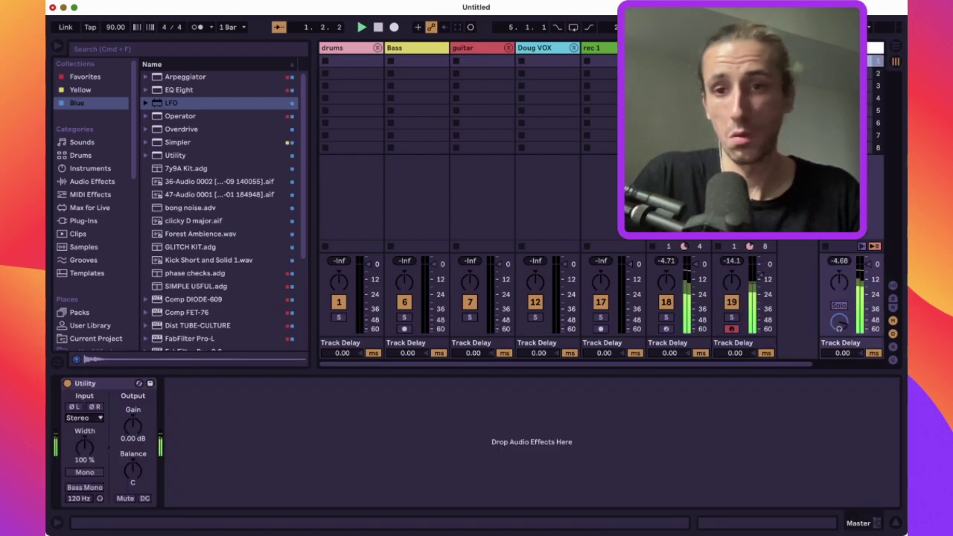
# Start playback of the session and review the track levels across the mixer
pyautogui.click(761, 276)
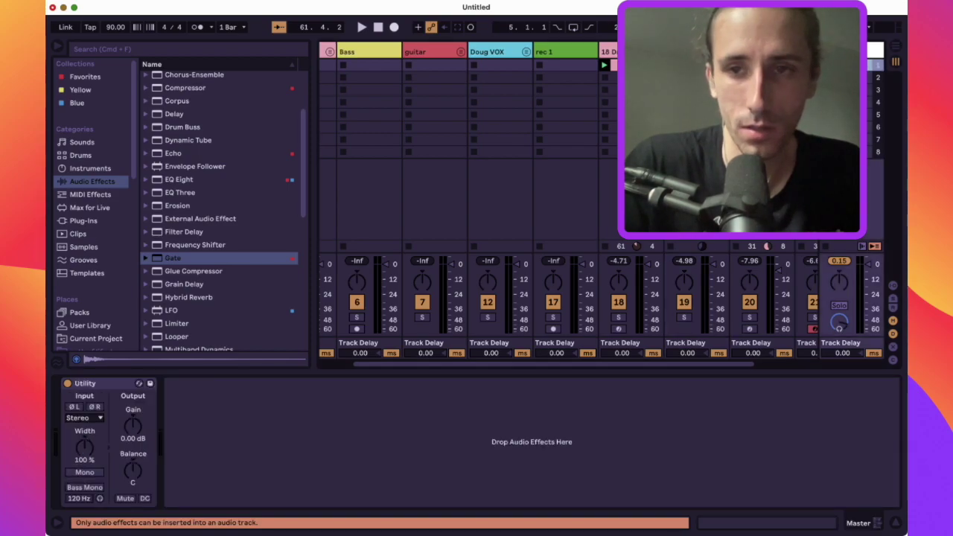
pyautogui.press('space')
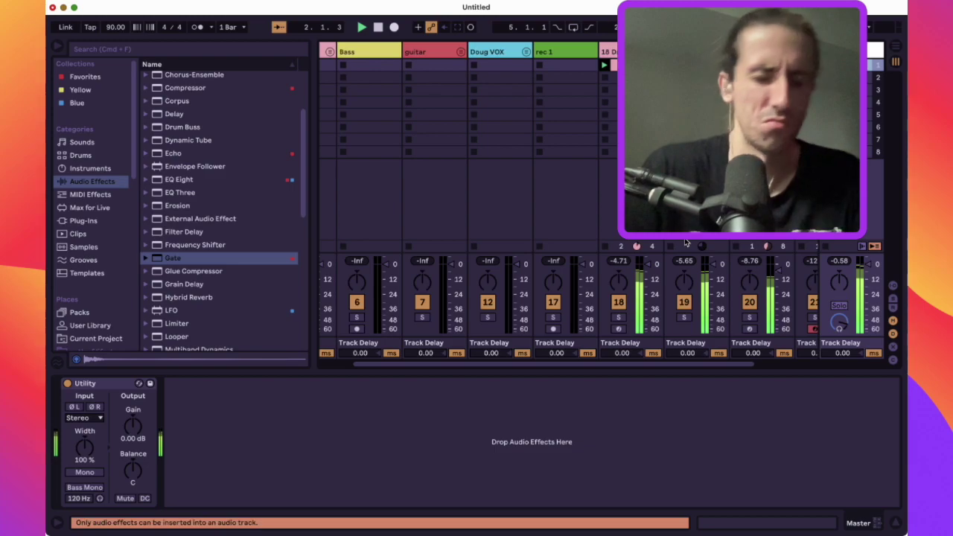
pyautogui.hscroll(1, 686, 242)
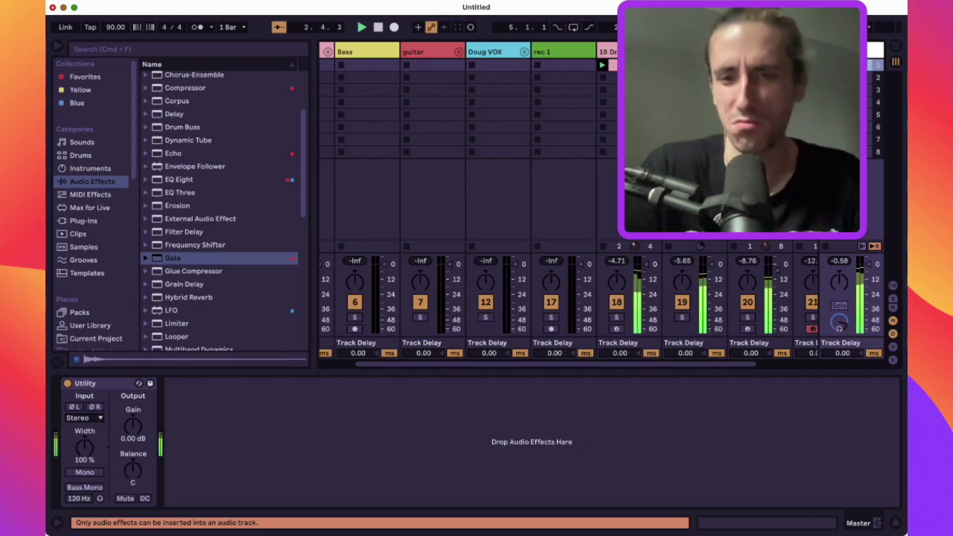
pyautogui.hscroll(5, 763, 269)
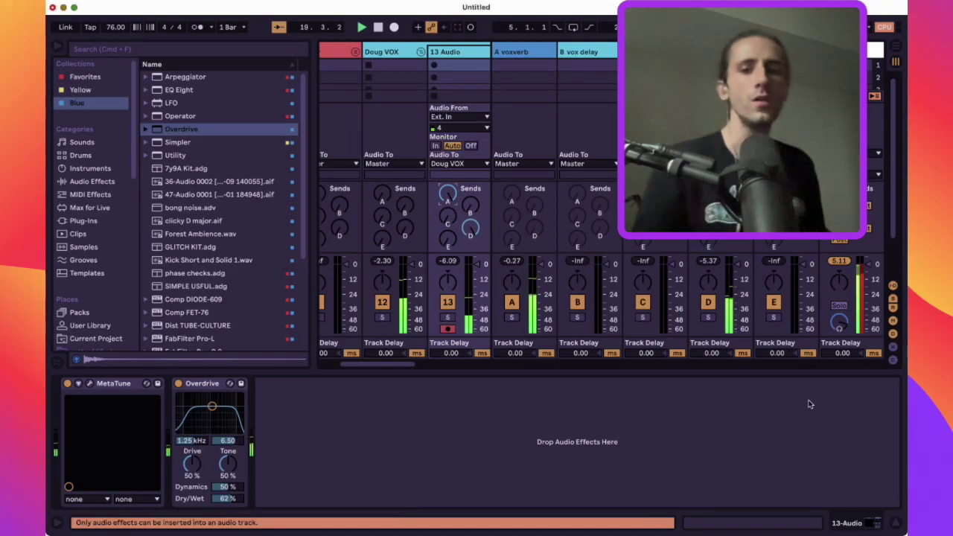
# Record a vocal take into the first clip slot of the 13 Audio track
pyautogui.click(434, 68)
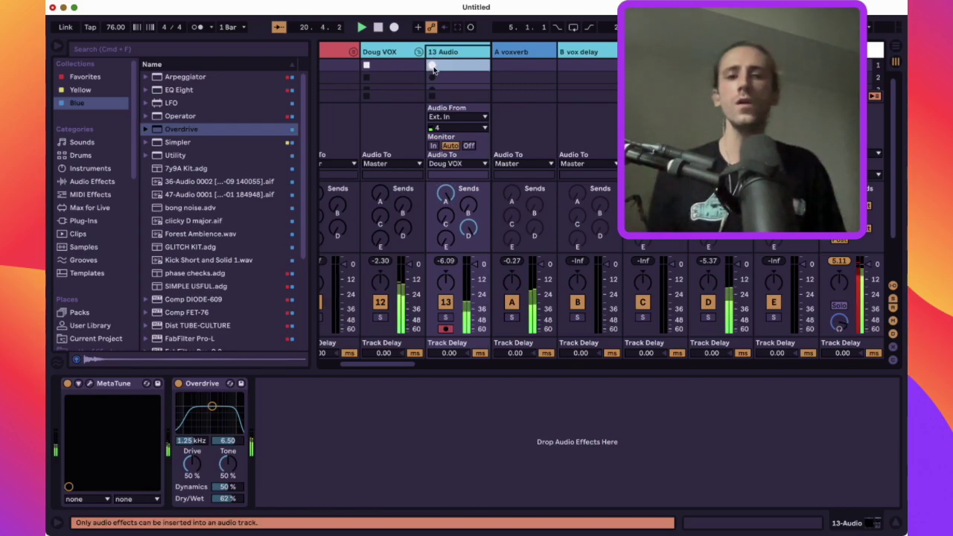
pyautogui.click(432, 66)
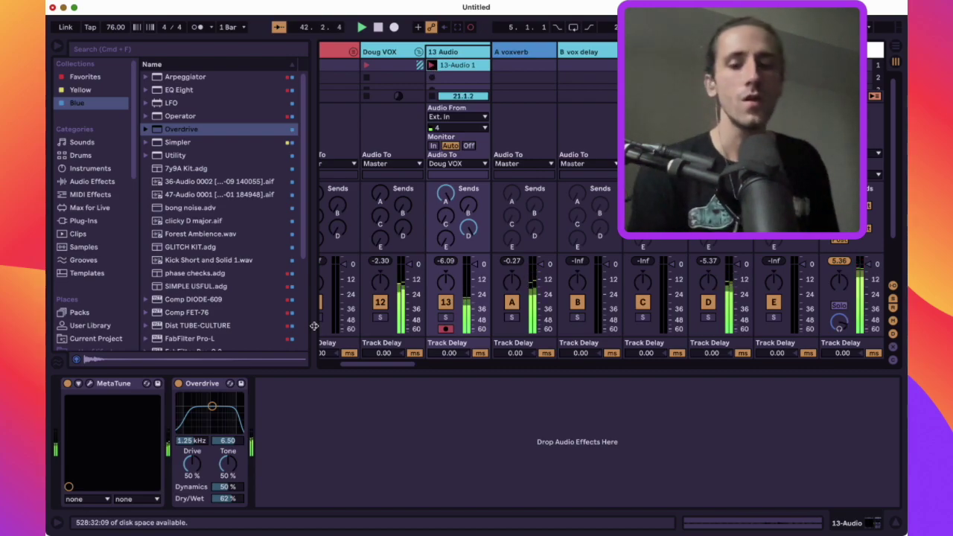
pyautogui.press('super+Tab')
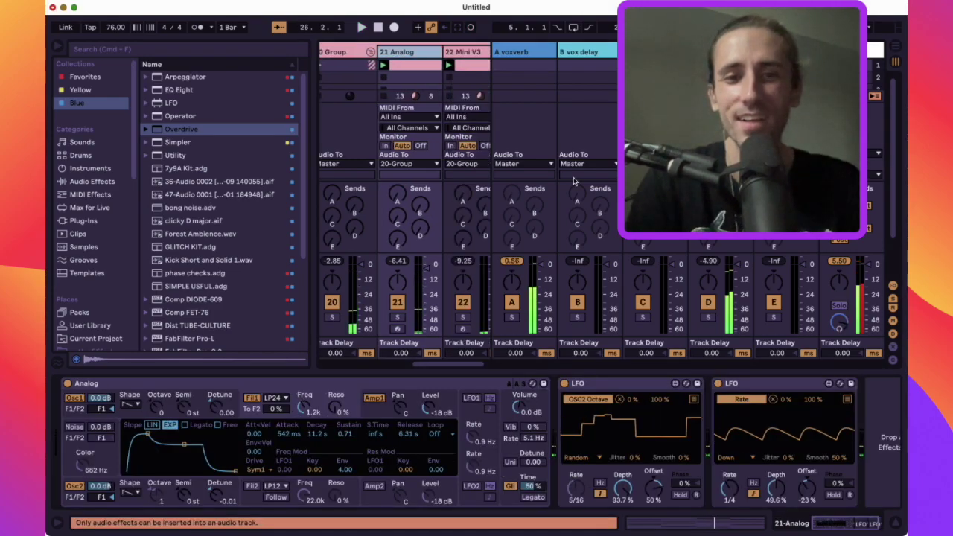
# Play the first scene with the 21 Analog track soloed and toggle its Dist TUBE-CULTURE effect
pyautogui.hscroll(-5, 438, 166)
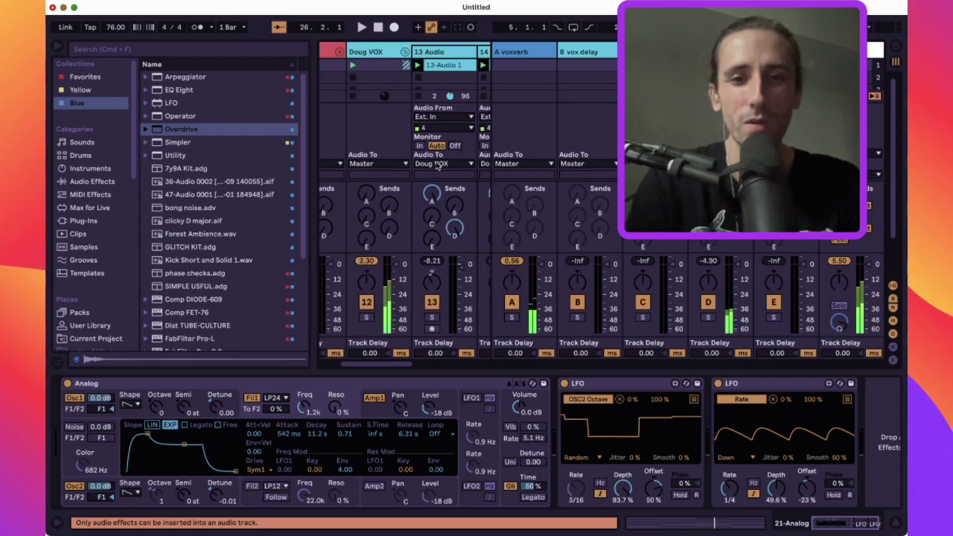
pyautogui.hscroll(5, 438, 167)
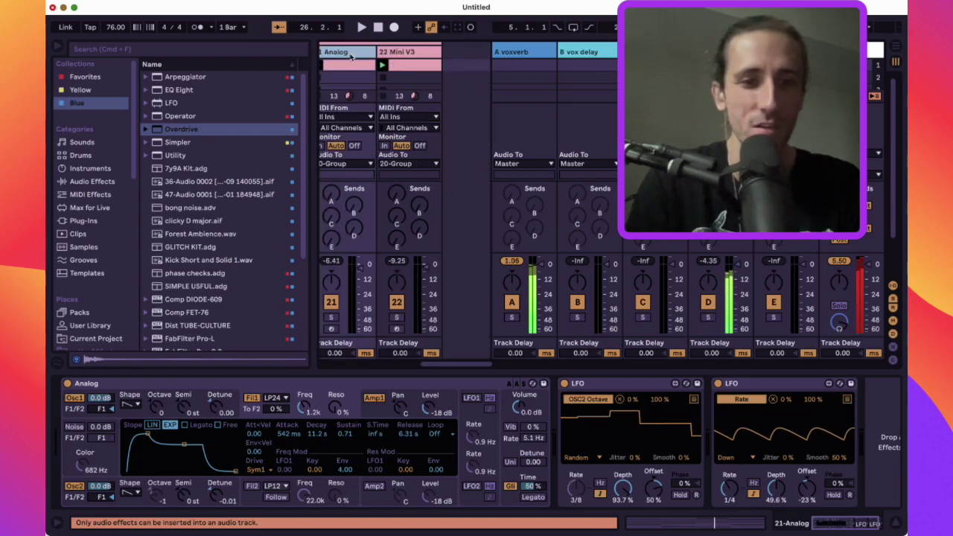
pyautogui.hscroll(-1, 418, 163)
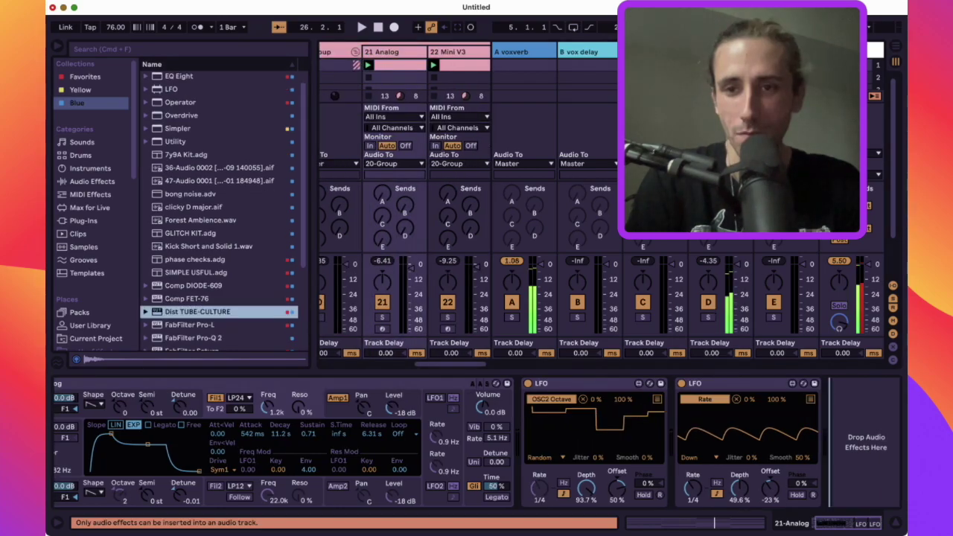
pyautogui.click(827, 65)
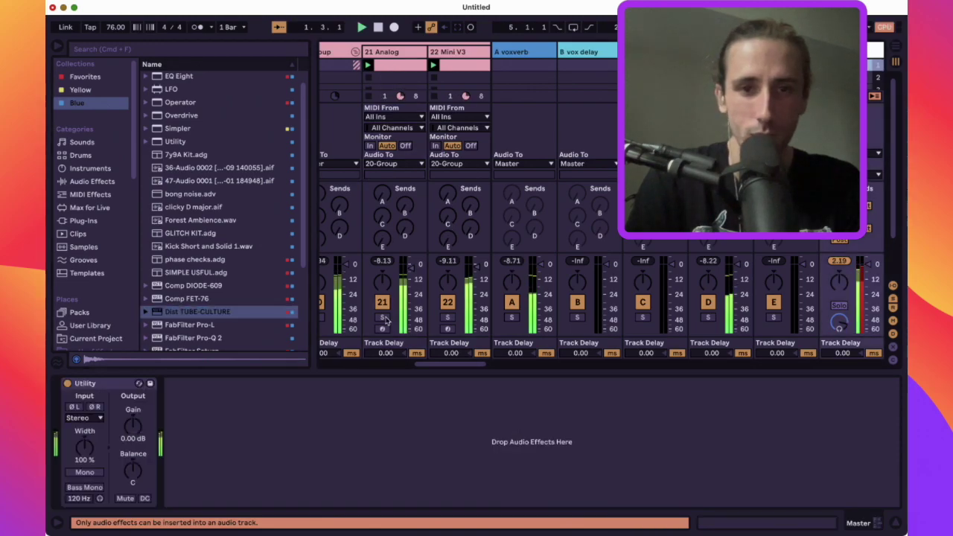
pyautogui.click(384, 318)
pyautogui.click(412, 55)
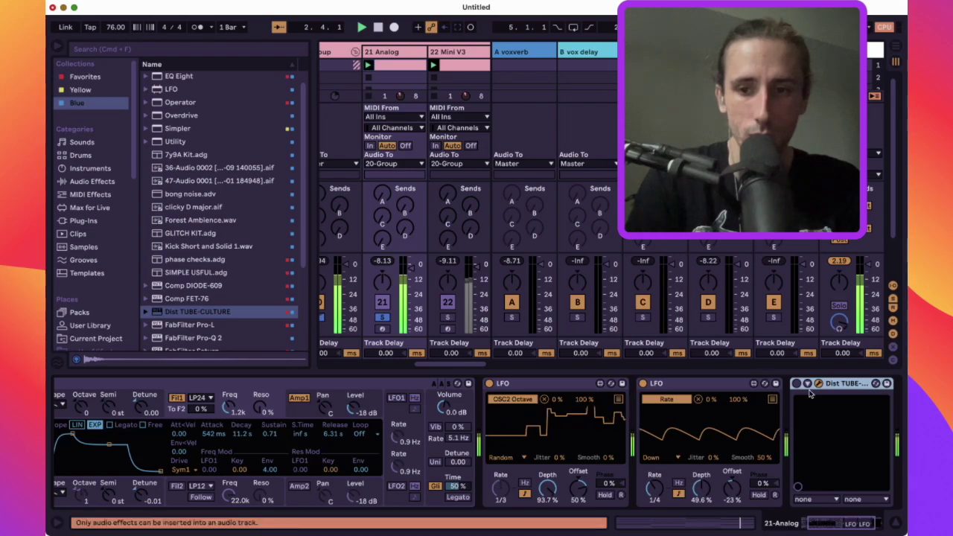
pyautogui.click(797, 383)
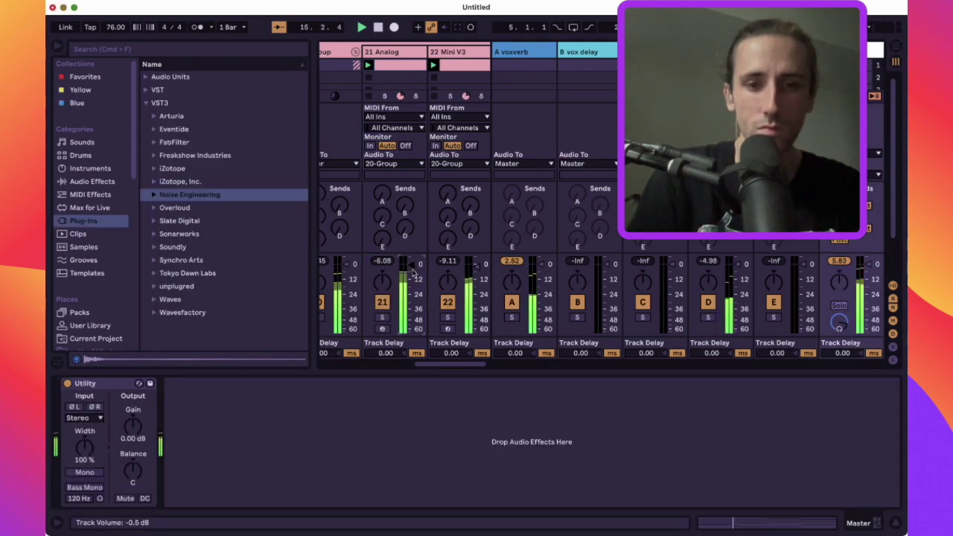
# Launch the first scene and select the 16 Audio track routed to Doug VOX
pyautogui.hscroll(2, 432, 272)
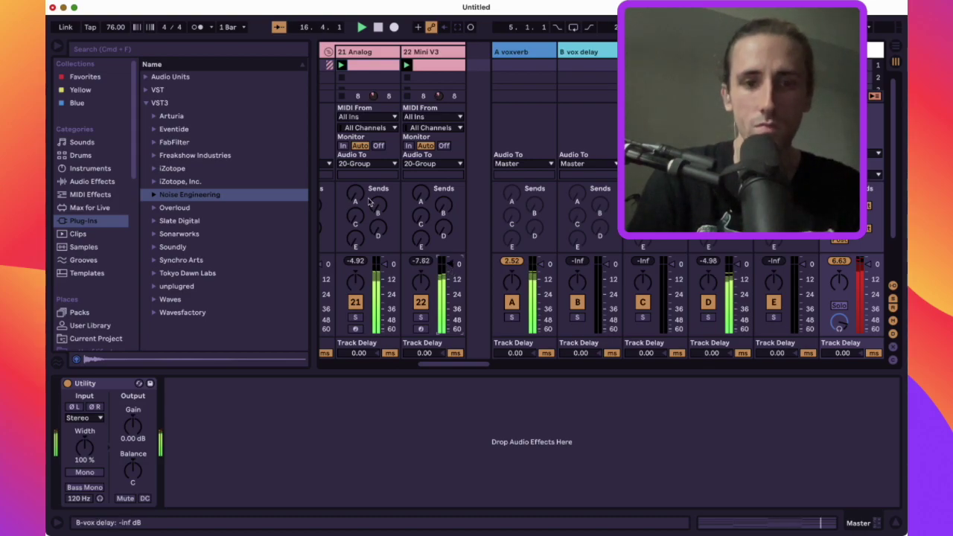
pyautogui.hscroll(-4, 369, 202)
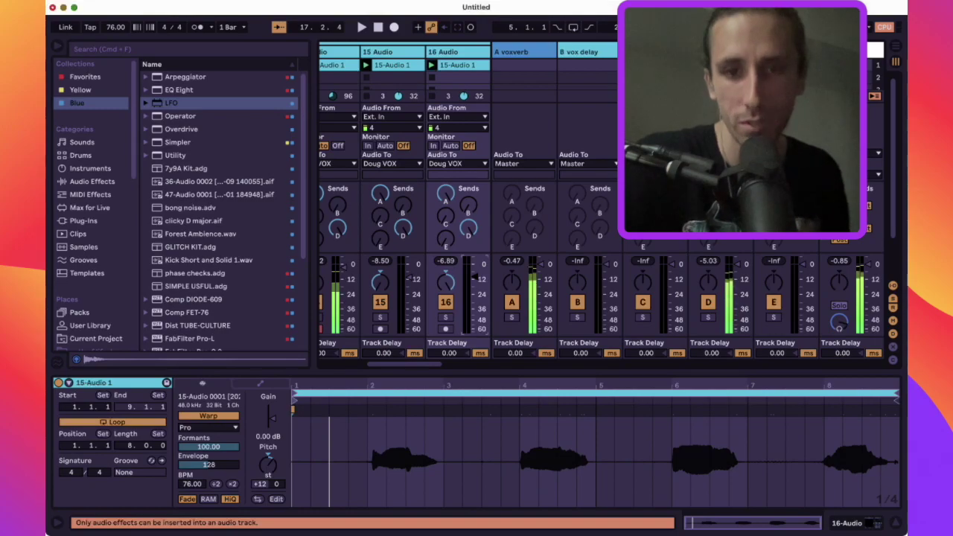
pyautogui.click(826, 64)
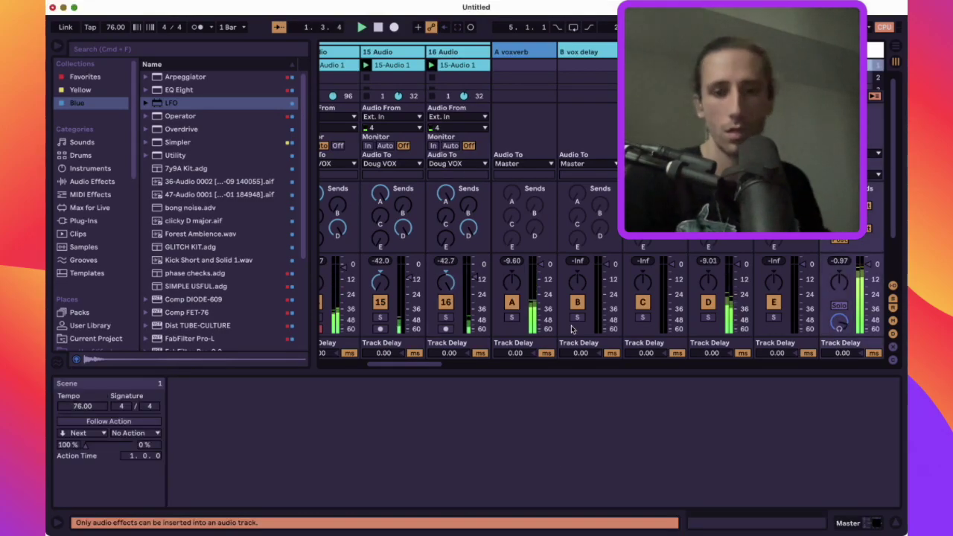
pyautogui.click(446, 329)
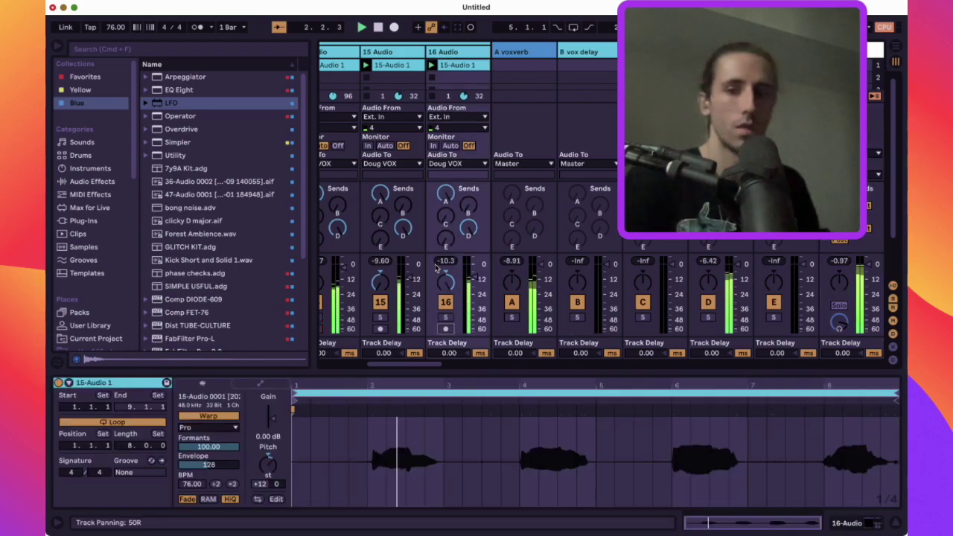
pyautogui.press('super+v')
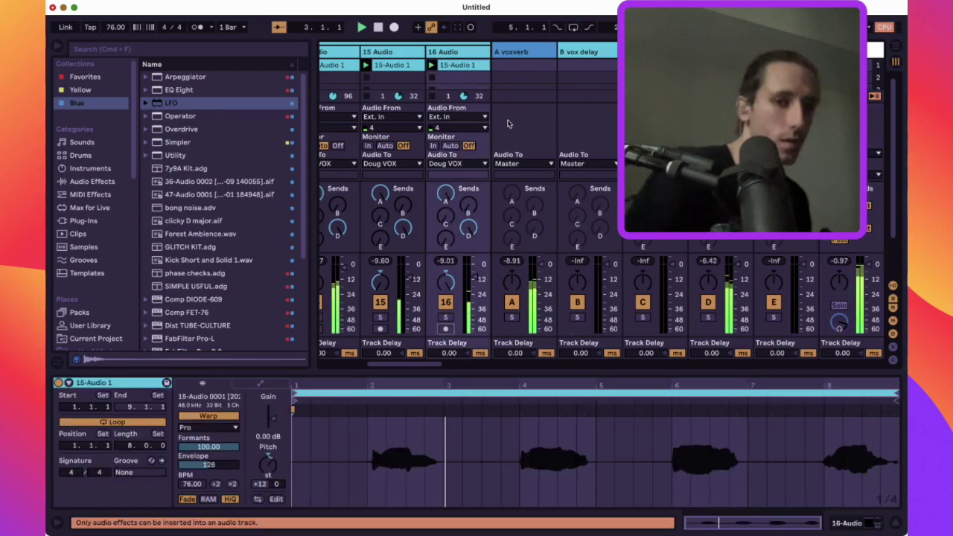
# Select the first-scene clips of the Doug VOX group, and slightly raise the volume of the 20 Drum Rack track
pyautogui.hscroll(-2, 465, 71)
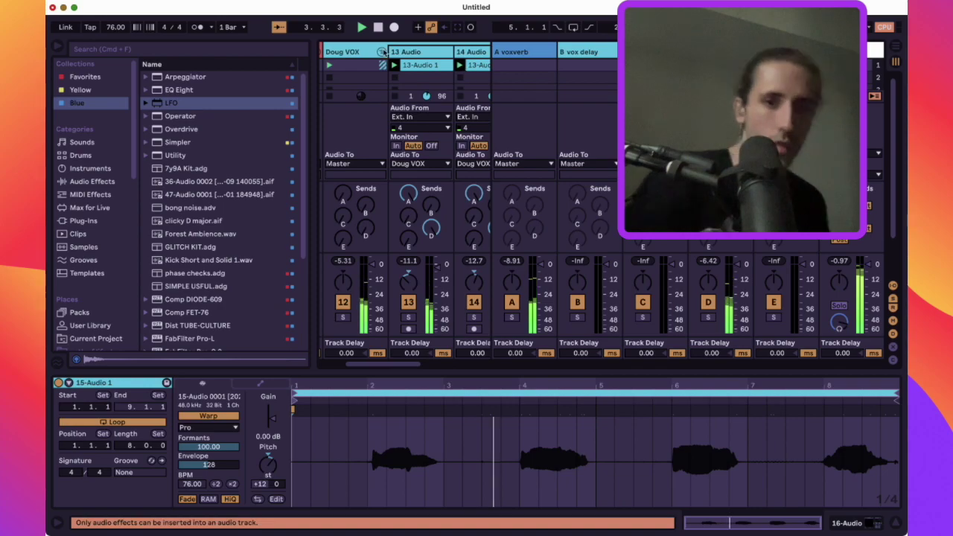
pyautogui.click(358, 66)
pyautogui.hscroll(7, 399, 95)
pyautogui.hscroll(1, 398, 95)
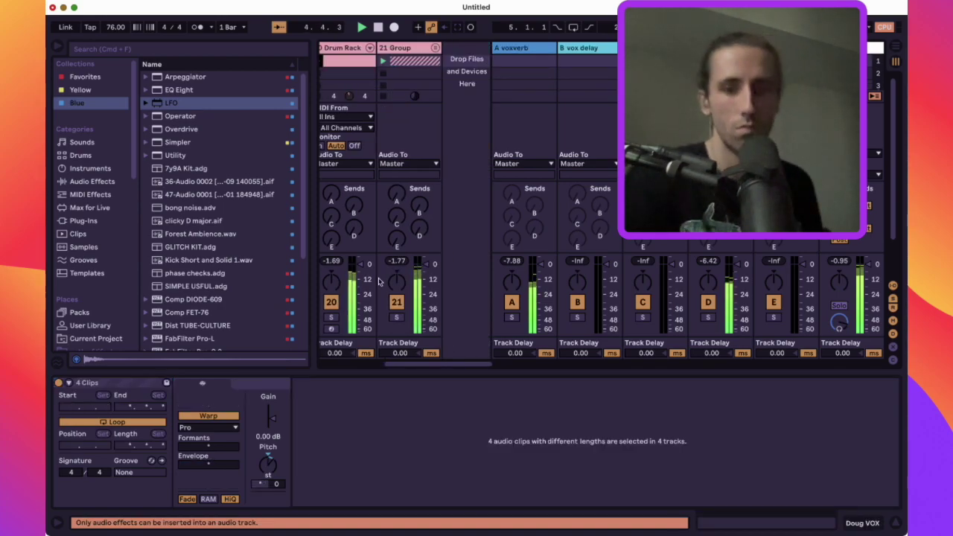
pyautogui.hscroll(-3, 378, 281)
pyautogui.hscroll(3, 395, 286)
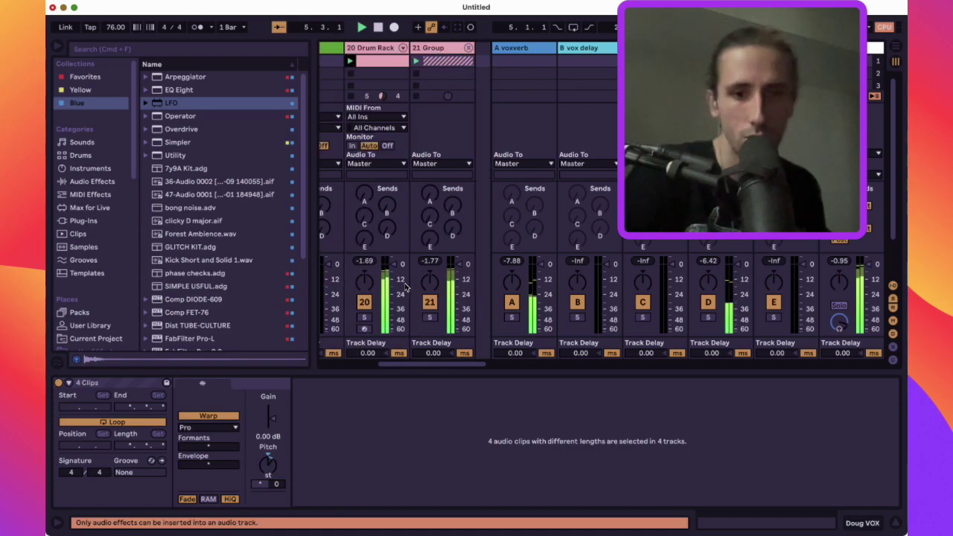
pyautogui.moveTo(395, 269); pyautogui.dragTo(396, 263)
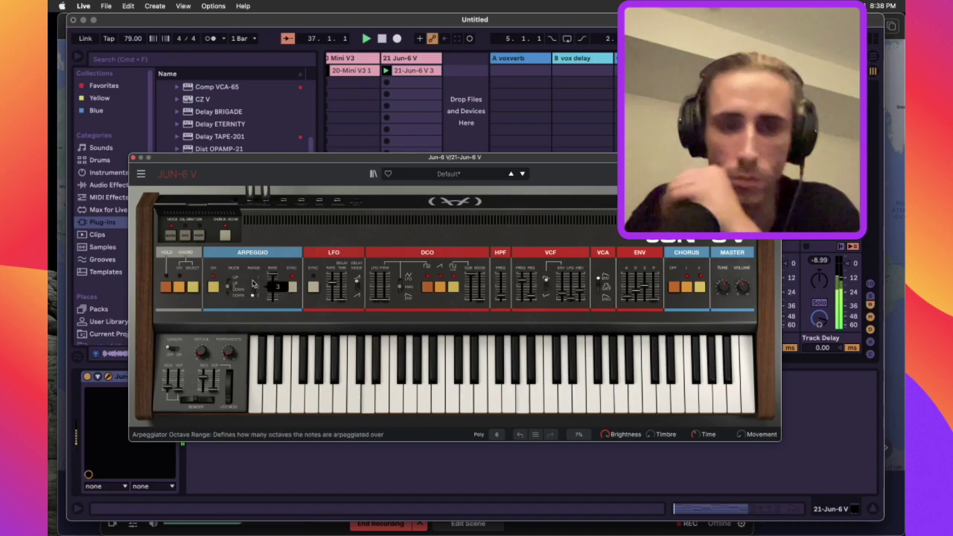
# Adjust the octave range of the Jun-6 V arpeggiator and the volume of the 21 Jun-6 V track
pyautogui.click(255, 289)
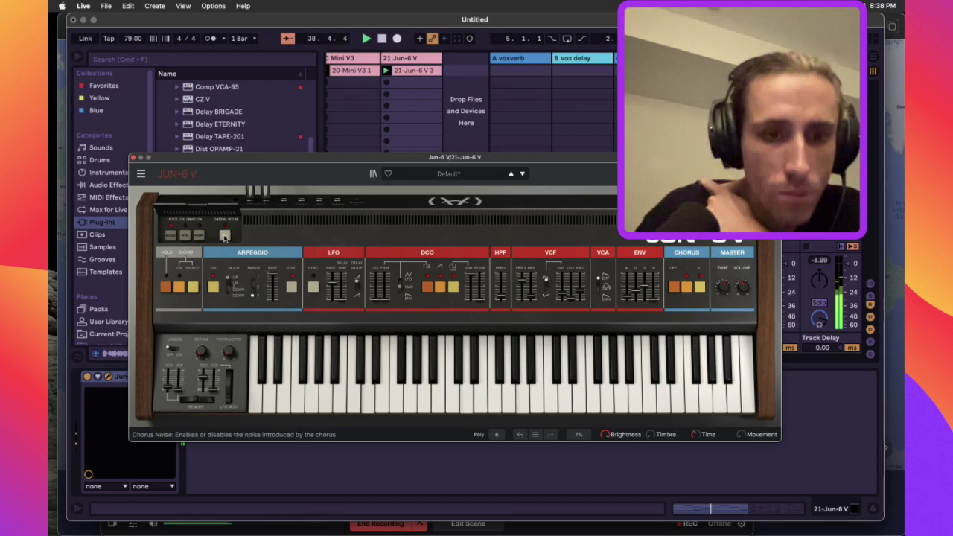
pyautogui.click(132, 159)
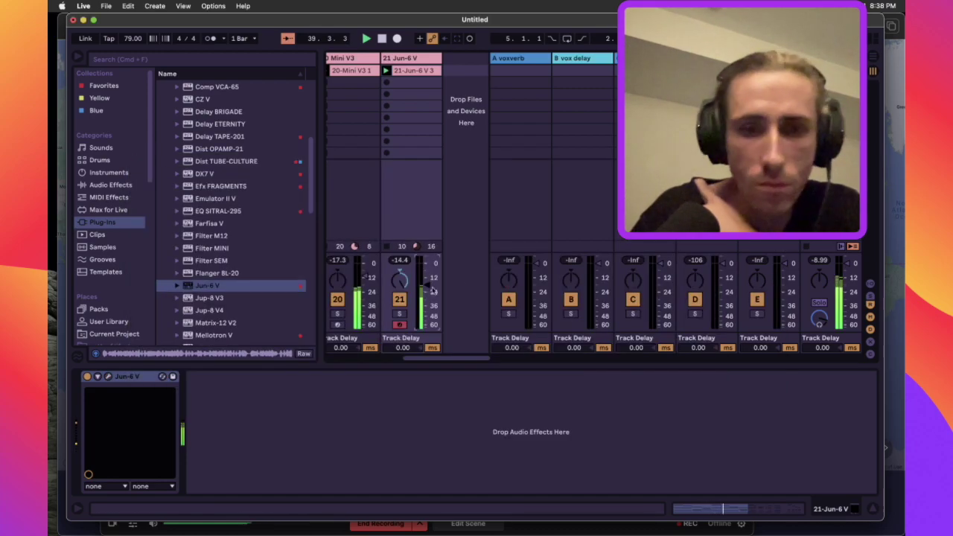
pyautogui.moveTo(427, 286); pyautogui.dragTo(400, 328)
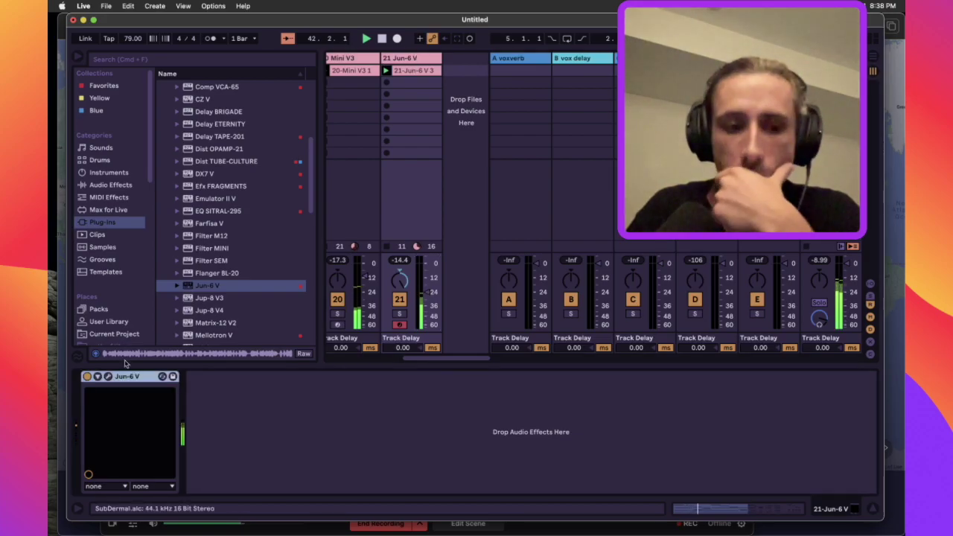
# Reopen the Jun-6 V synth and turn off tempo sync for its arpeggiator rate
pyautogui.click(108, 377)
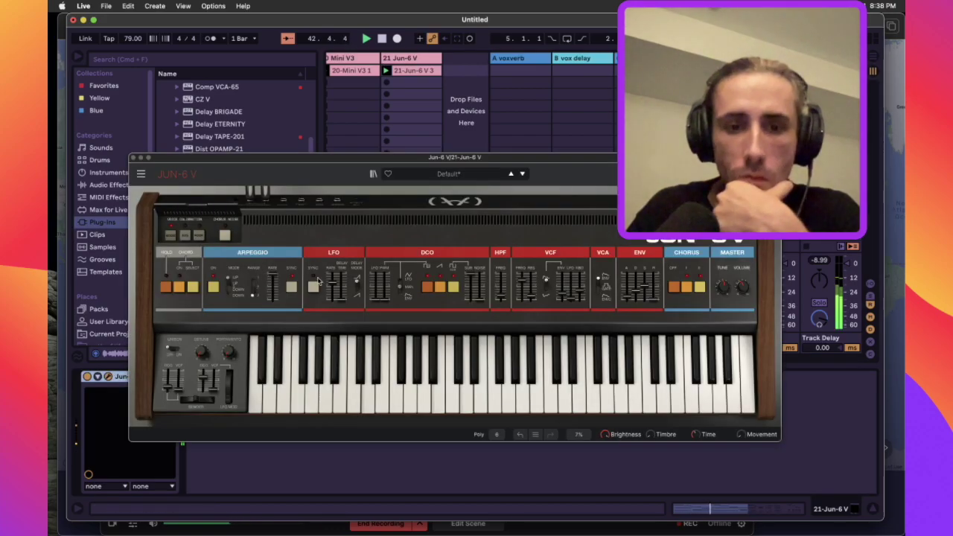
pyautogui.moveTo(271, 275)
pyautogui.mouseDown()
pyautogui.moveTo(272, 283)
pyautogui.moveTo(273, 275)
pyautogui.mouseUp()
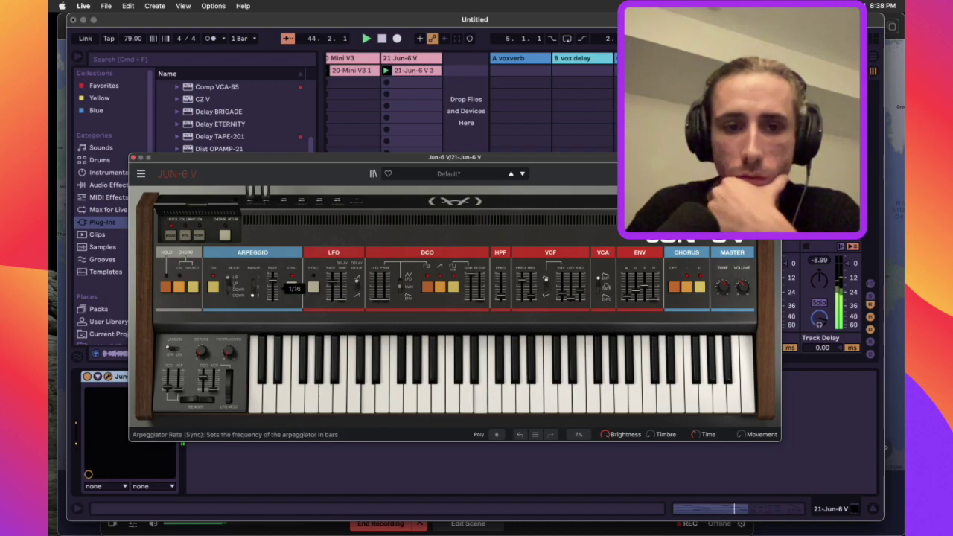
pyautogui.click(292, 287)
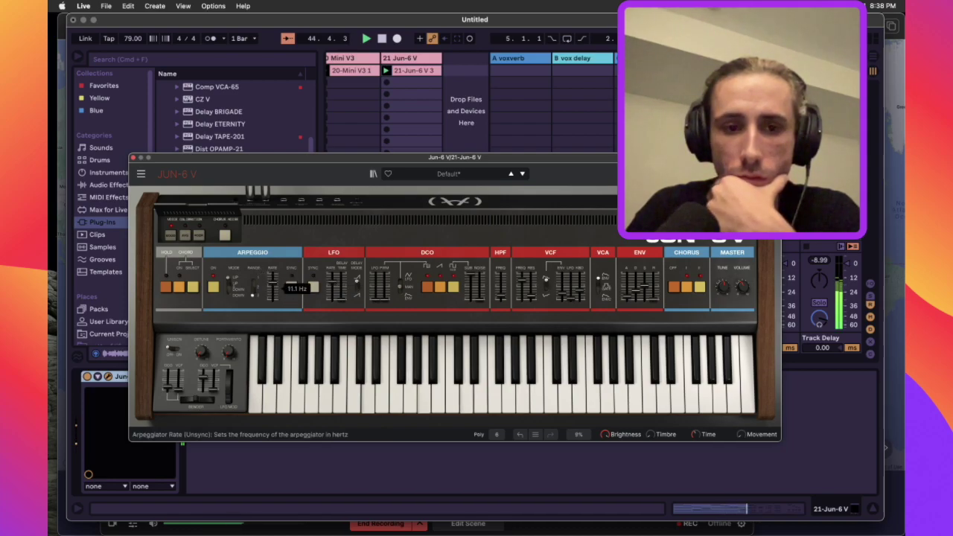
# Set the unsynced arpeggiator rate to about 28.7 Hz and close the Jun-6 V window
pyautogui.moveTo(273, 286); pyautogui.dragTo(273, 287)
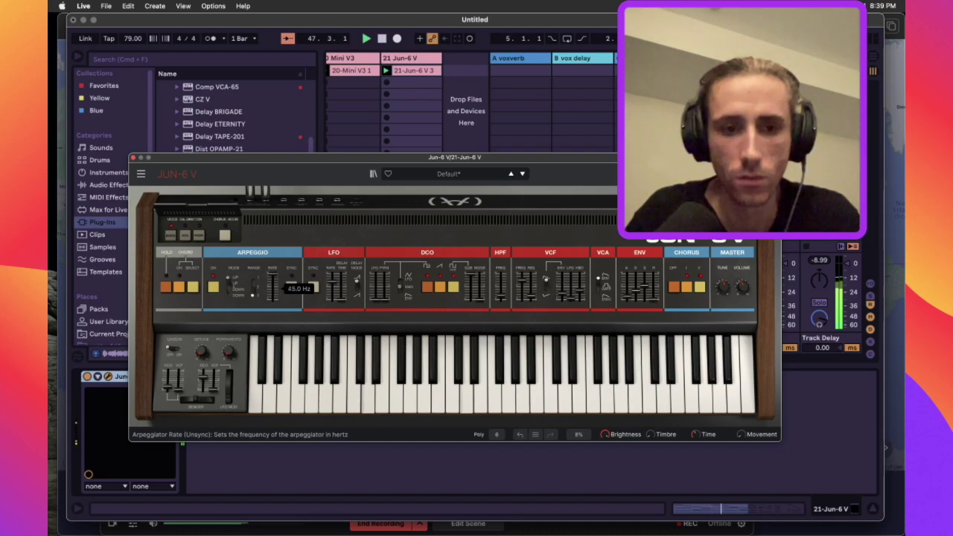
pyautogui.moveTo(273, 289); pyautogui.dragTo(272, 289)
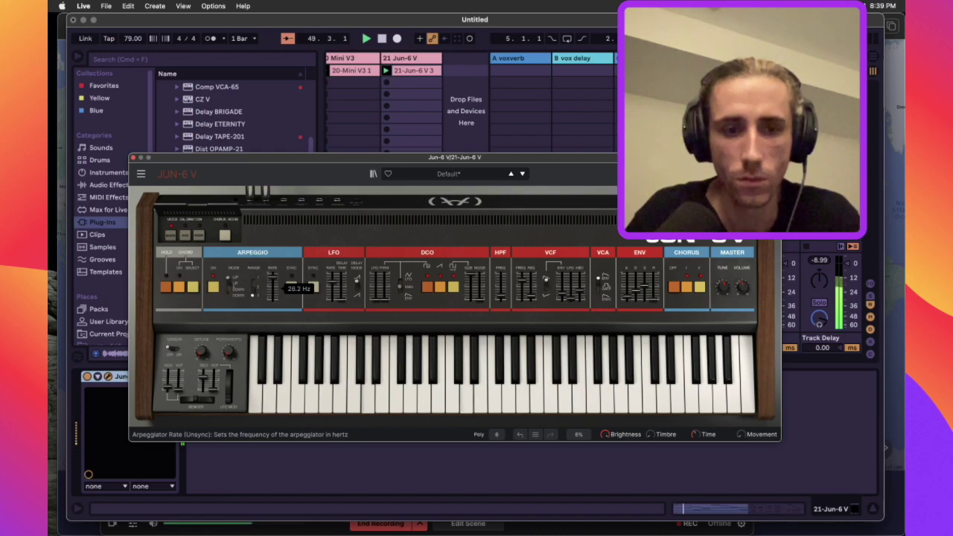
pyautogui.moveTo(272, 289); pyautogui.dragTo(273, 288)
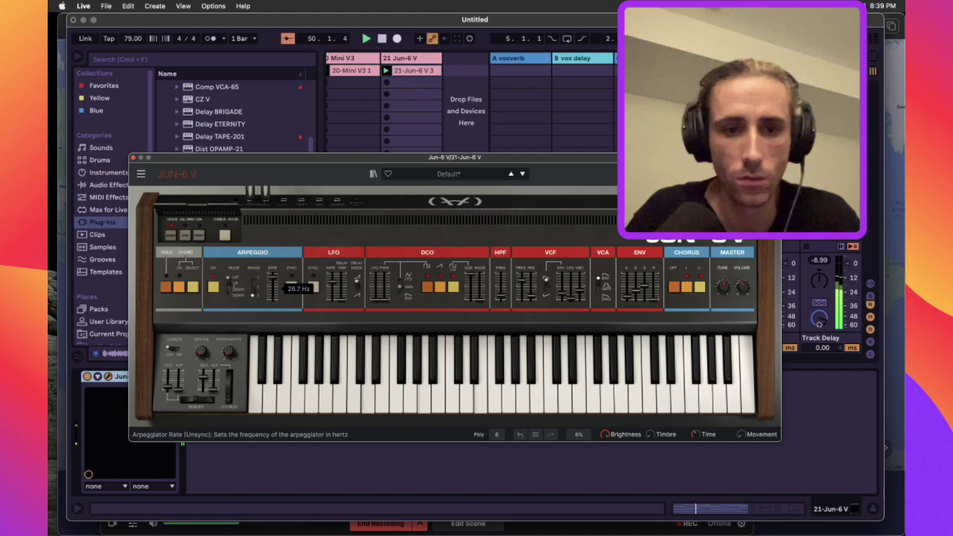
pyautogui.click(133, 158)
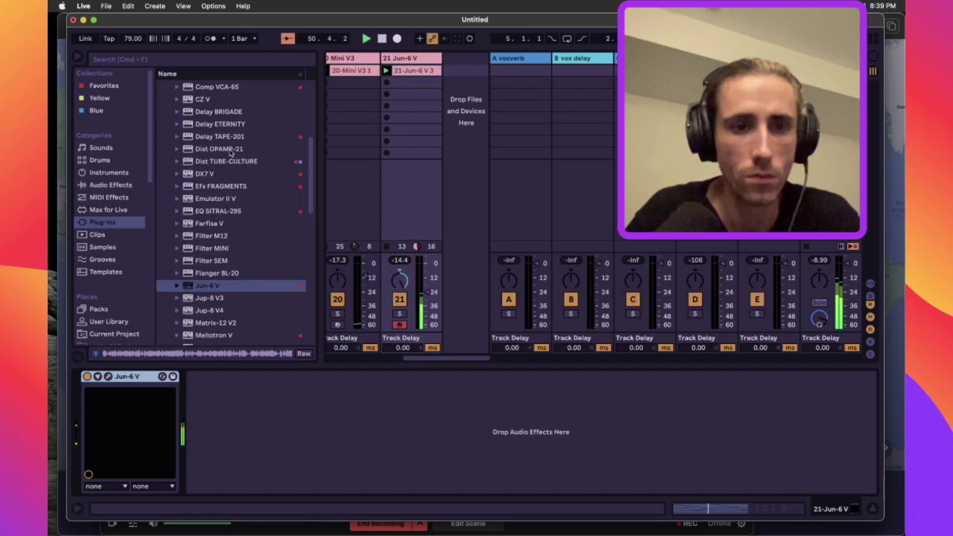
# Add an LFO device from the Blue collection after the Jun-6 V on track 21
pyautogui.click(101, 148)
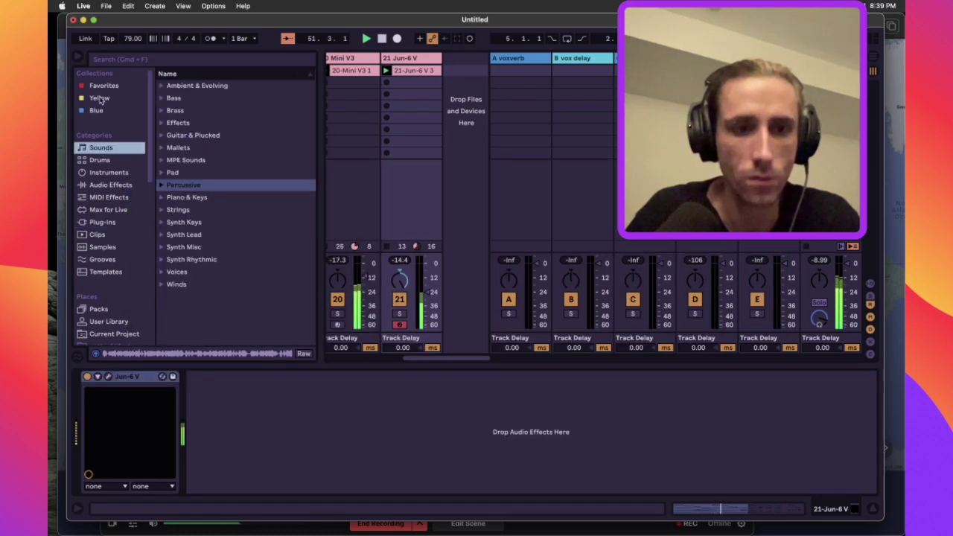
pyautogui.click(126, 99)
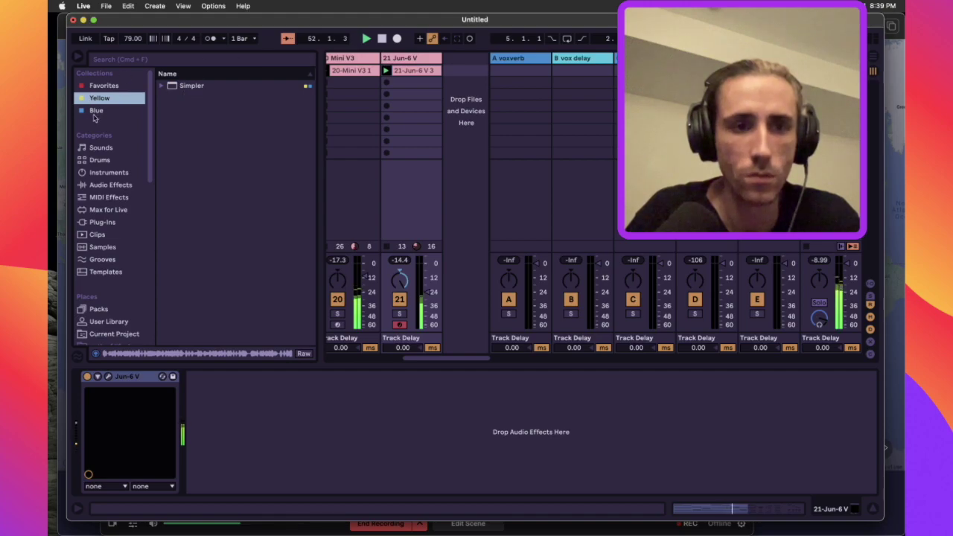
pyautogui.click(95, 112)
pyautogui.moveTo(186, 111); pyautogui.dragTo(137, 402)
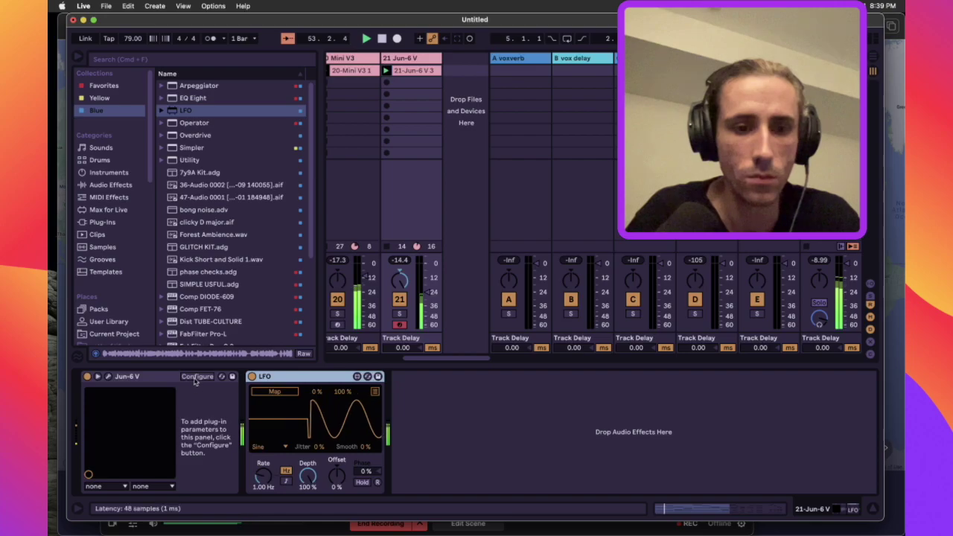
# Expose the Jun-6 V's unsynced arpeggiator rate as a configured plug-in parameter and close the synth window
pyautogui.click(197, 377)
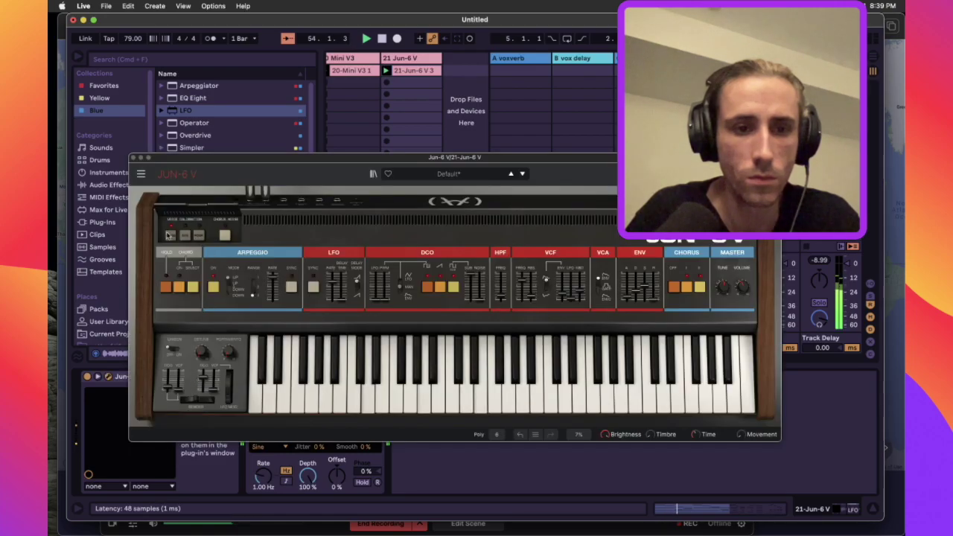
pyautogui.click(274, 277)
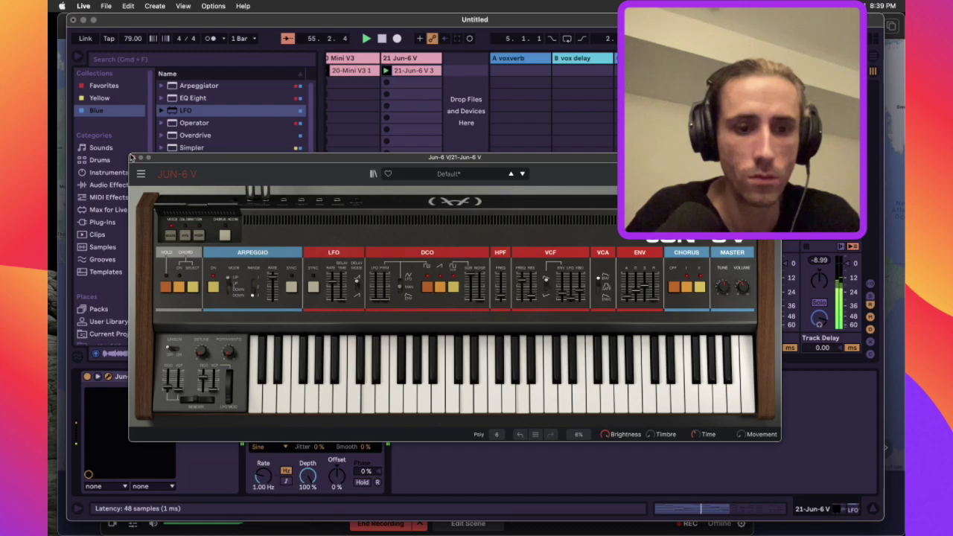
pyautogui.click(132, 159)
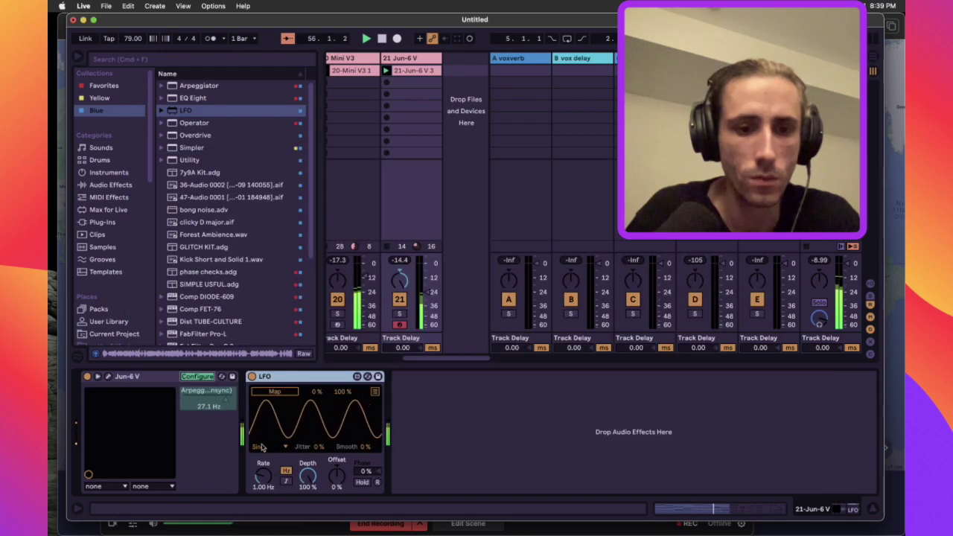
# Map the LFO to the Jun-6 V's unsynced arpeggiator rate, then lower the LFO depth and raise its offset
pyautogui.click(280, 392)
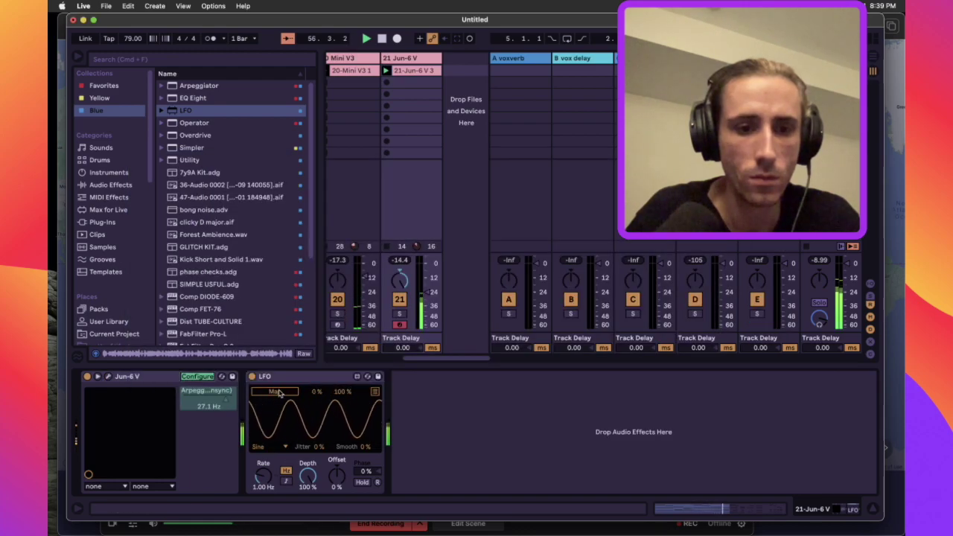
pyautogui.click(216, 399)
pyautogui.moveTo(308, 477); pyautogui.dragTo(307, 514)
pyautogui.moveTo(334, 478); pyautogui.dragTo(333, 459)
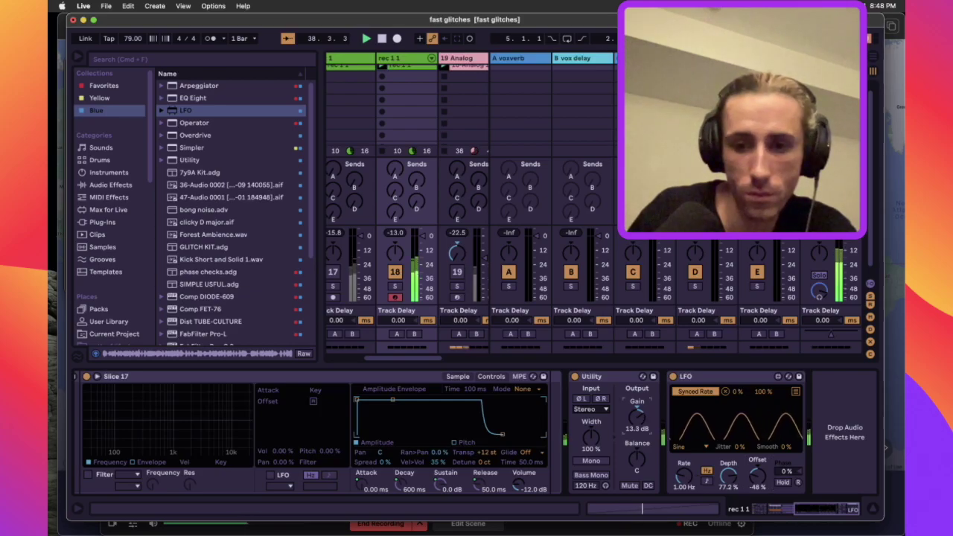
# Insert Dist TUBE-CULTURE from the Blue collection after the LFO on the rec 1 1 track
pyautogui.scroll(-2, 195, 176)
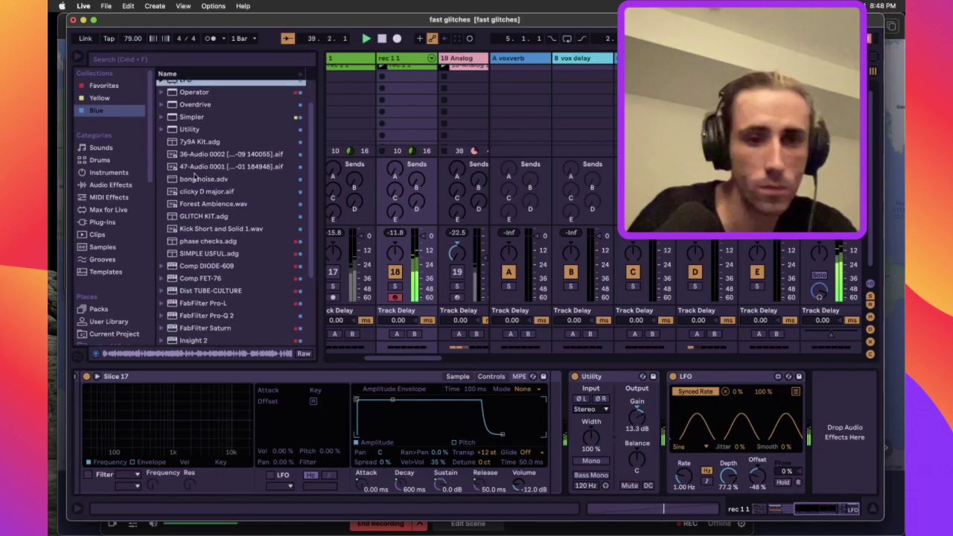
pyautogui.moveTo(178, 295); pyautogui.dragTo(850, 426)
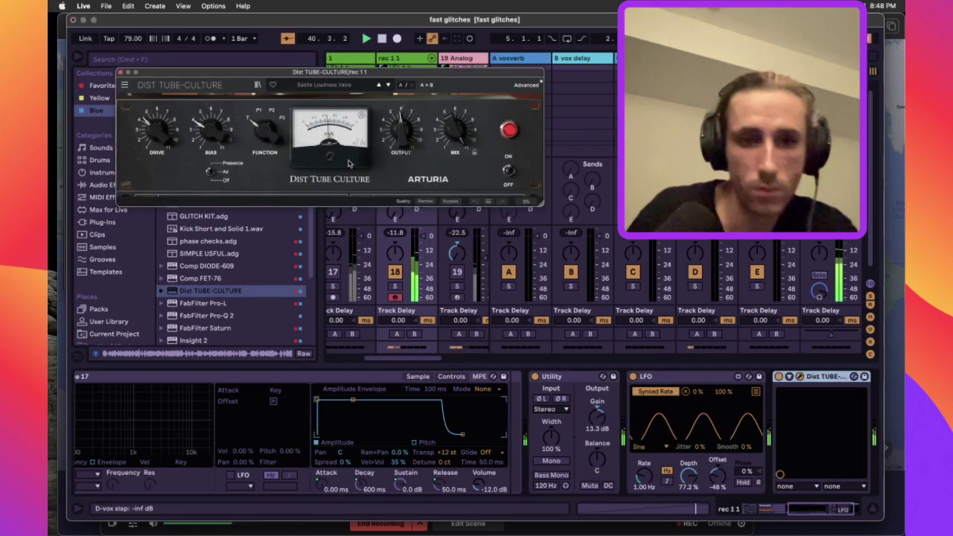
# Adjust Dist TUBE-CULTURE's drive, bias and output, and lower its output low-pass cutoff to about 3055 Hz in the advanced controls
pyautogui.moveTo(174, 136); pyautogui.dragTo(196, 125)
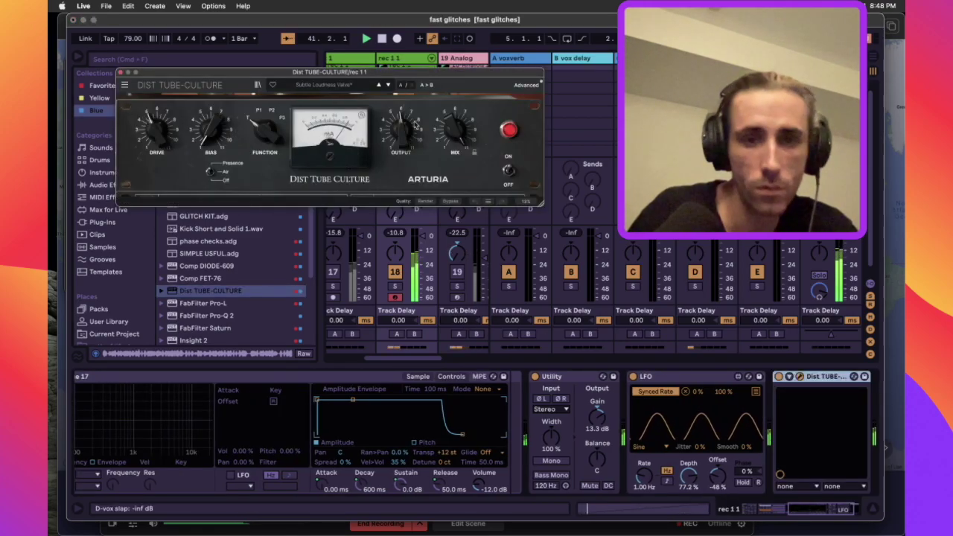
pyautogui.moveTo(401, 131); pyautogui.dragTo(400, 143)
pyautogui.moveTo(165, 133); pyautogui.dragTo(165, 120)
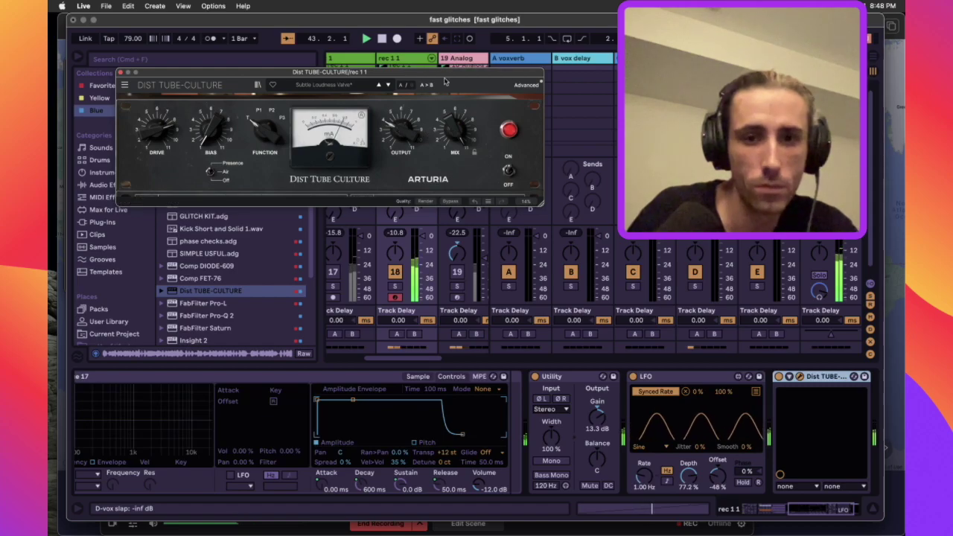
pyautogui.click(525, 84)
pyautogui.moveTo(456, 216); pyautogui.dragTo(510, 213)
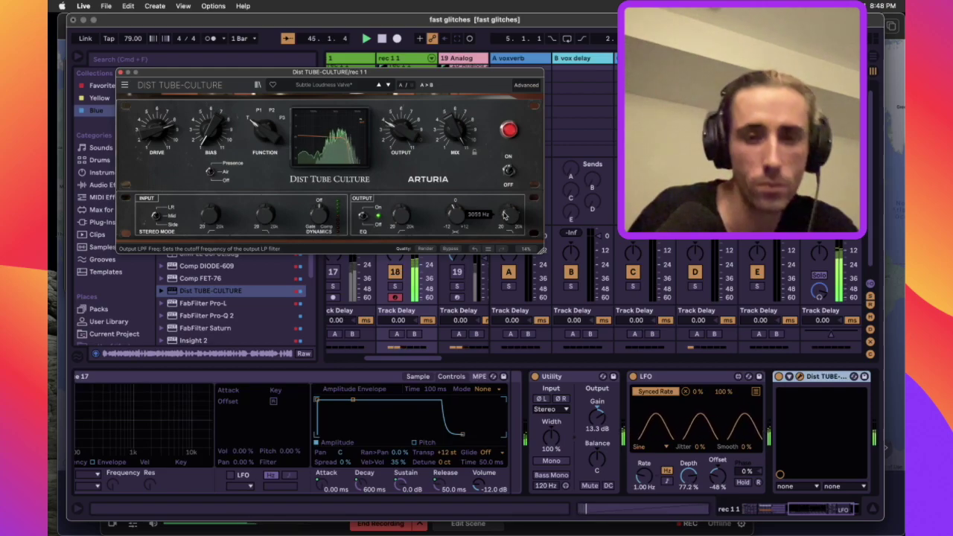
# Set the Synced Rate LFO to 63.8 % depth and -38 % offset, sync its rate to tempo and choose another waveform
pyautogui.moveTo(691, 476); pyautogui.dragTo(721, 483)
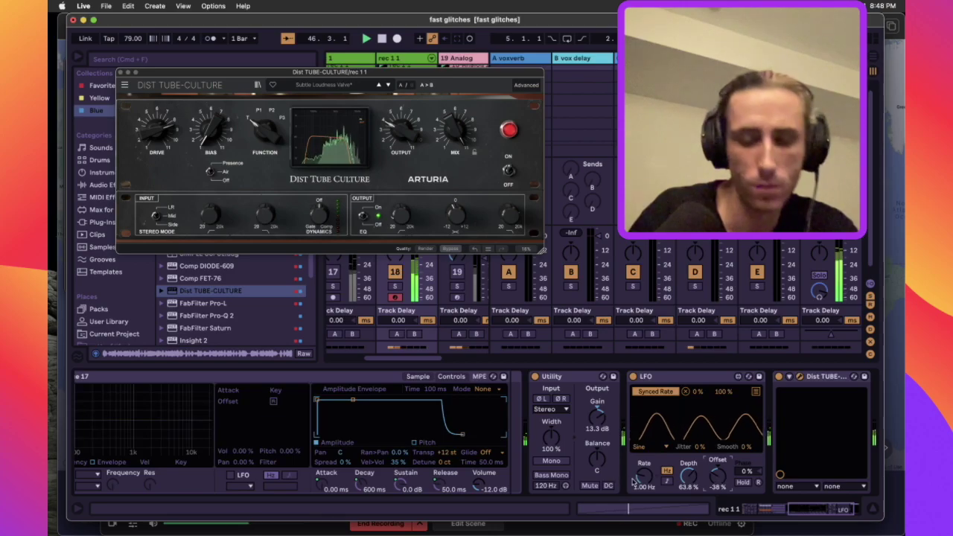
pyautogui.click(668, 482)
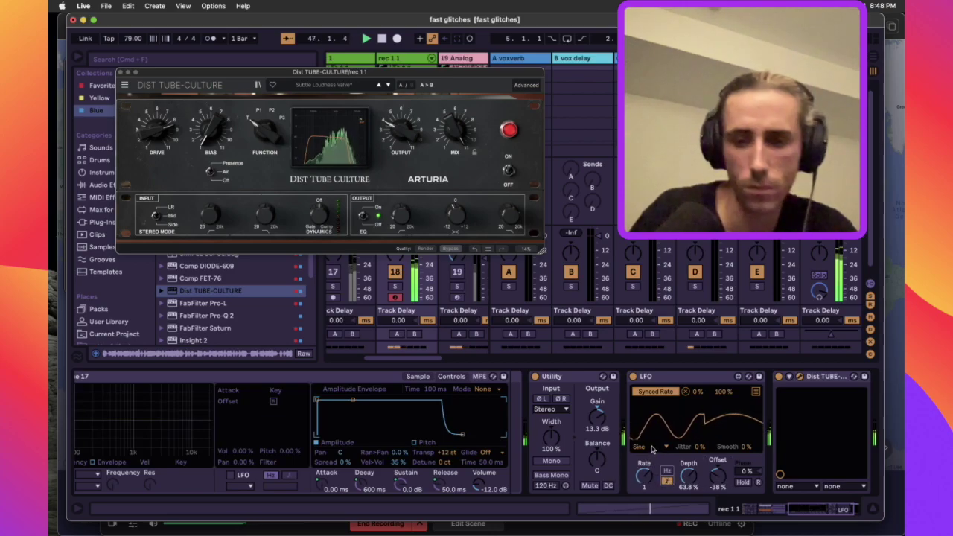
pyautogui.click(641, 447)
pyautogui.click(649, 508)
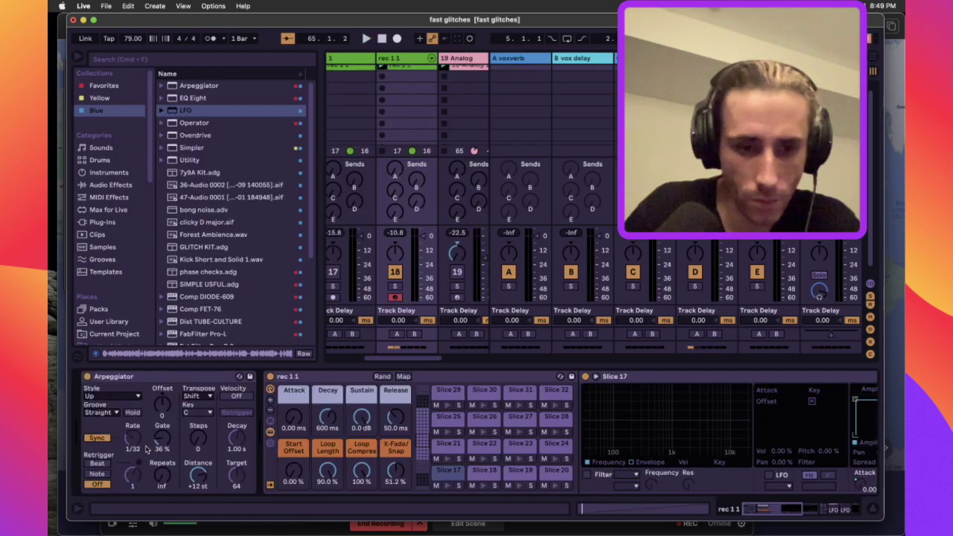
# Play the set and examine the rec 1 1 device chain from the Arpeggiator through to the LFOs
pyautogui.press('space')
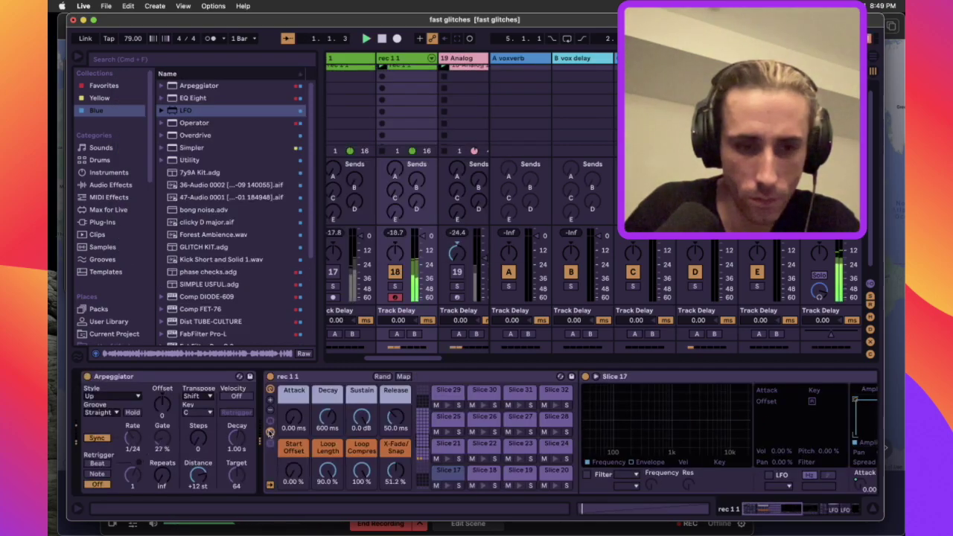
pyautogui.hscroll(2, 544, 465)
pyautogui.hscroll(1, 595, 474)
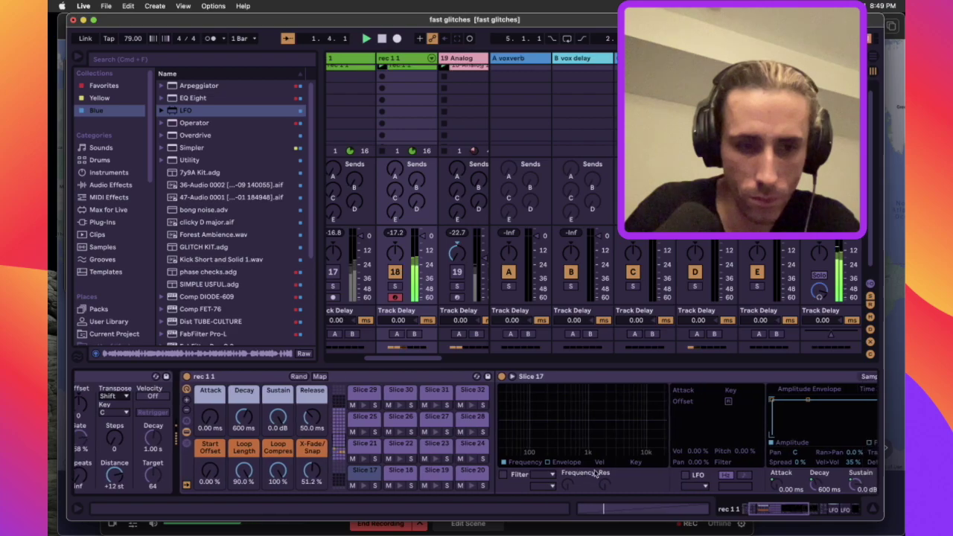
pyautogui.hscroll(10, 596, 473)
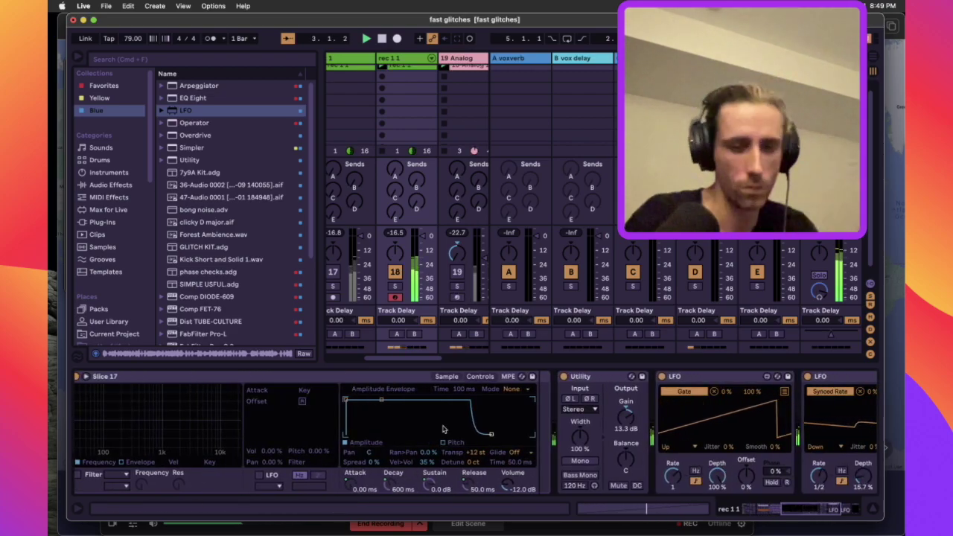
pyautogui.click(446, 527)
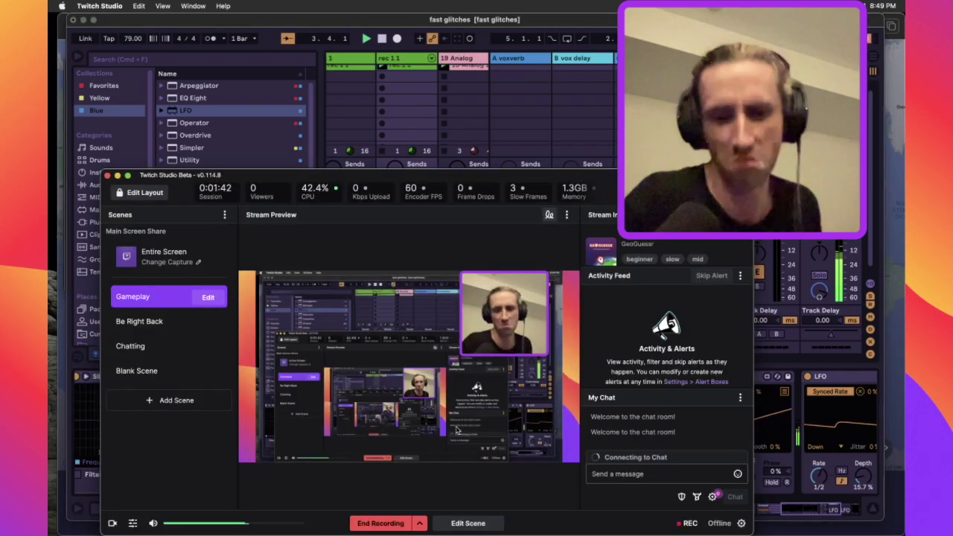
pyautogui.press('super+Tab')
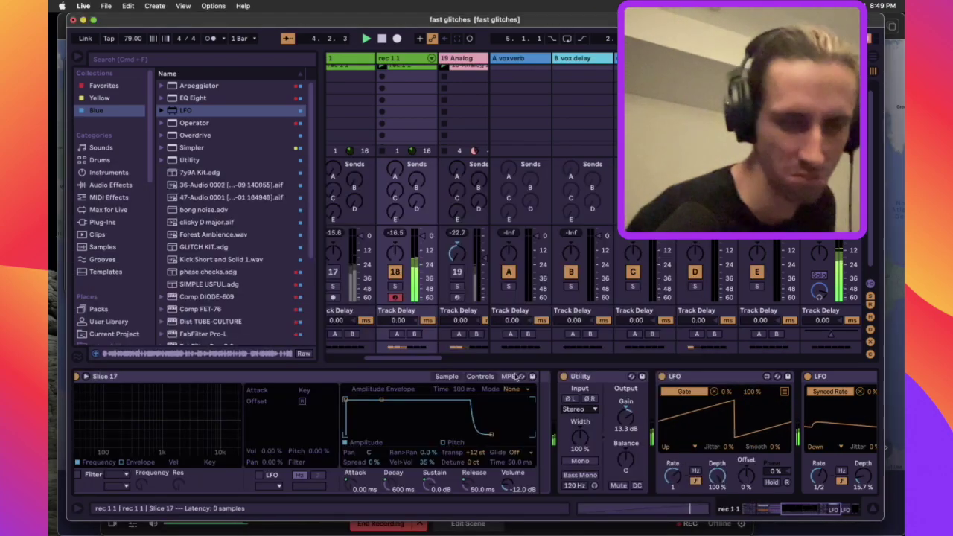
pyautogui.hscroll(5, 689, 410)
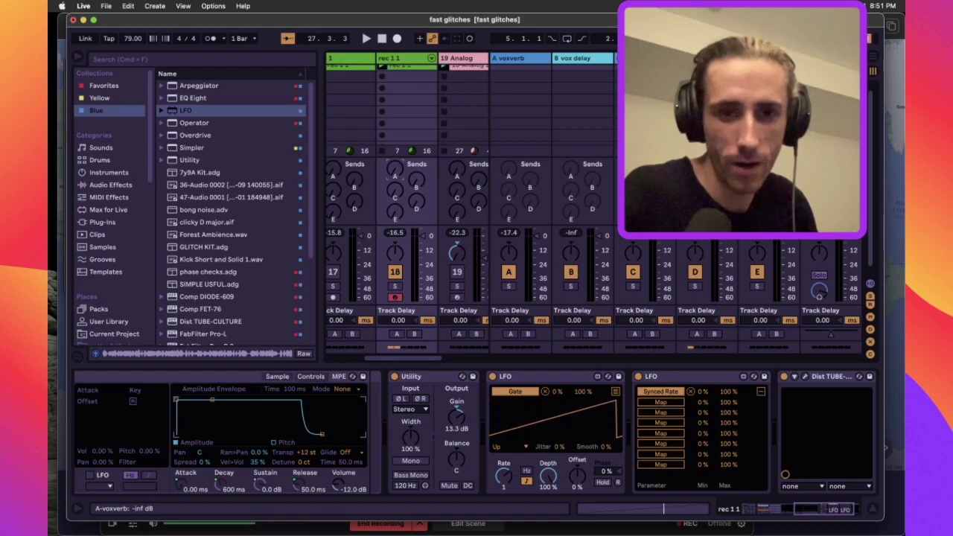
# Play the set while adjusting send A to the voxverb return on the rec 1 1 track
pyautogui.press('space')
pyautogui.moveTo(395, 170)
pyautogui.mouseDown()
pyautogui.moveTo(396, 119)
pyautogui.moveTo(396, 173)
pyautogui.mouseUp()
pyautogui.scroll(1, 416, 74)
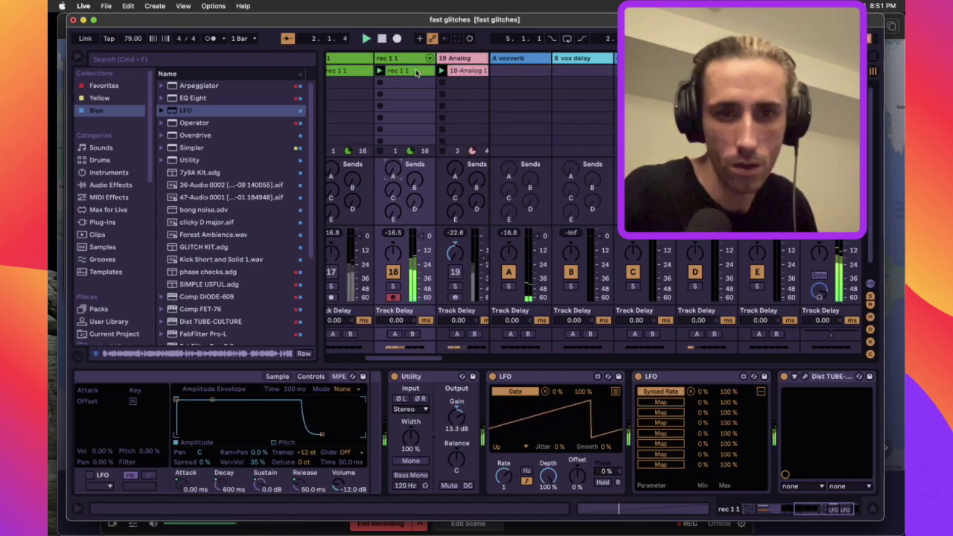
# Draw A-voxverb send automation in the rec 1 1 clip, ramping up sharply just before each new bar, and play it
pyautogui.click(414, 71)
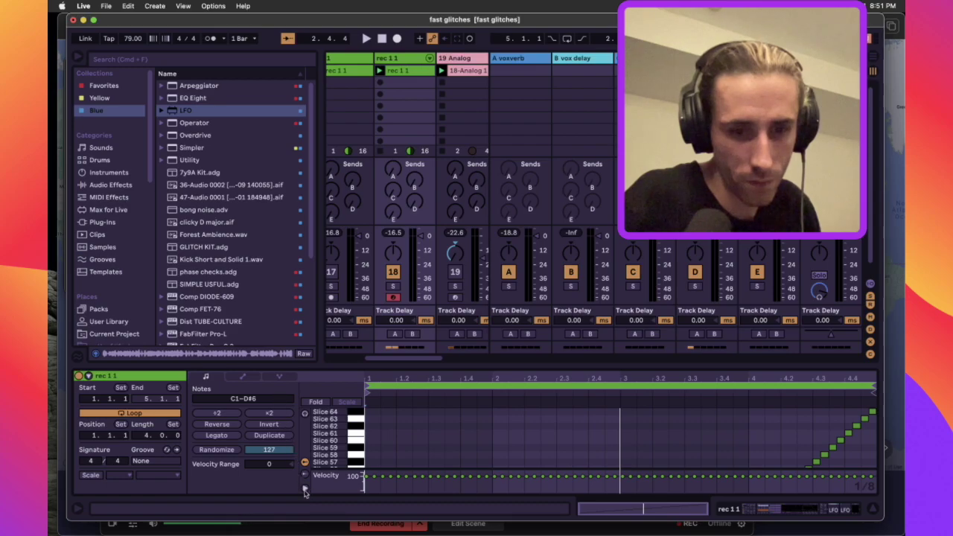
pyautogui.click(243, 379)
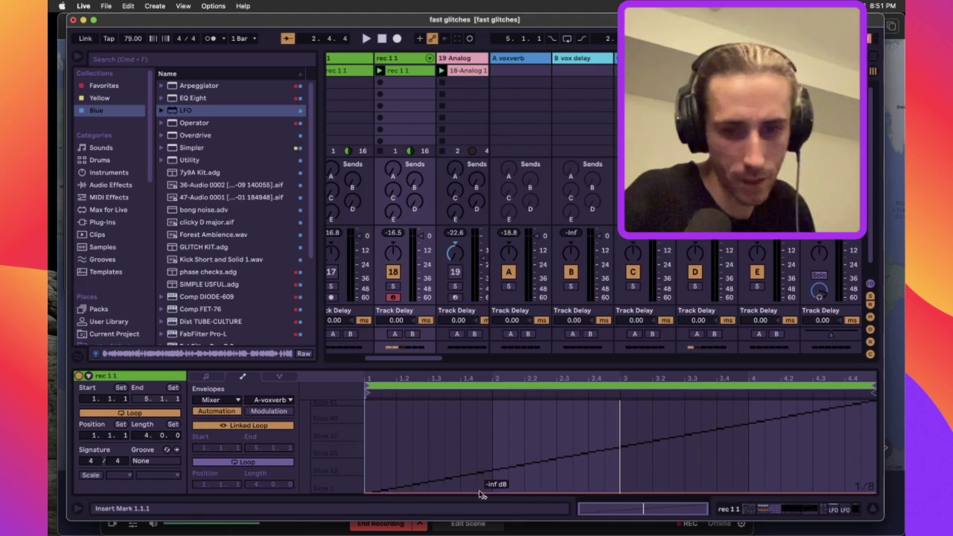
pyautogui.click(606, 492)
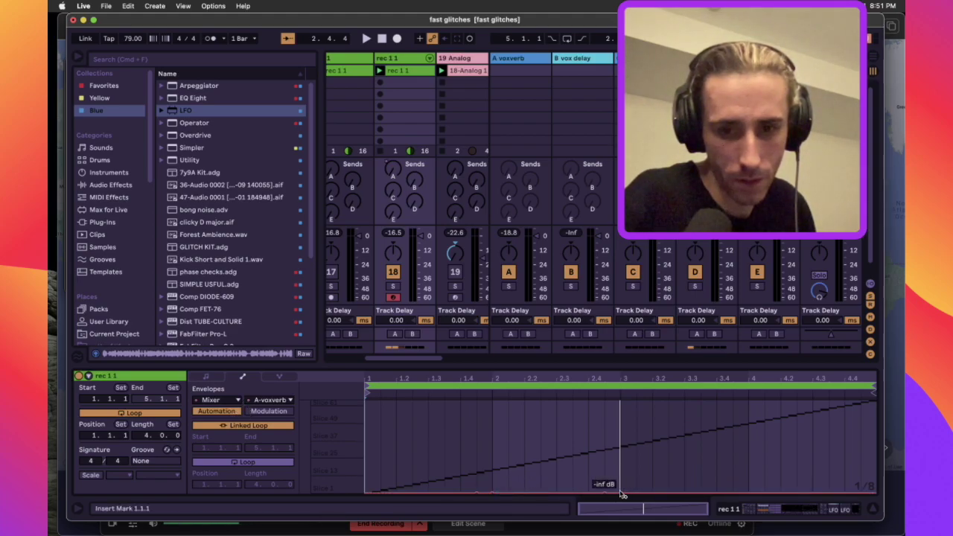
pyautogui.click(620, 493)
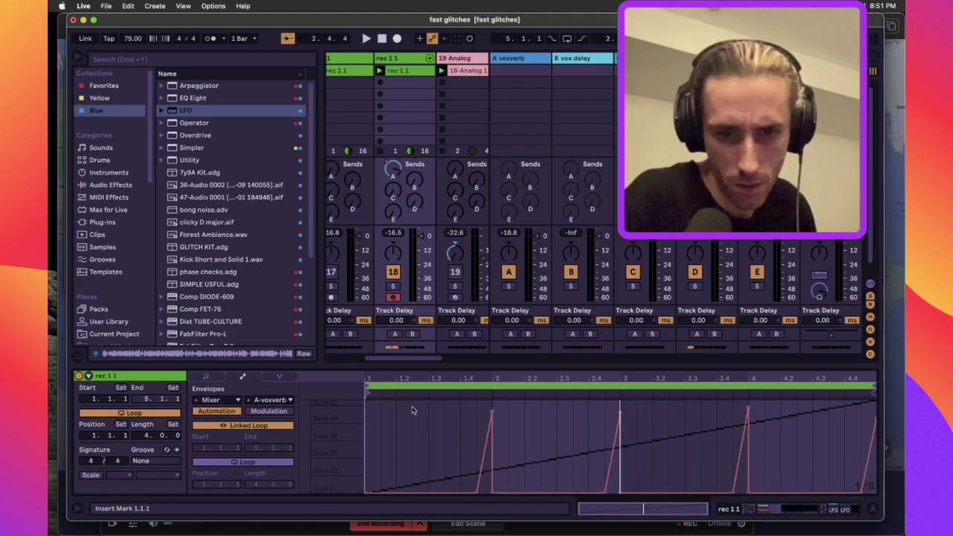
pyautogui.press('space')
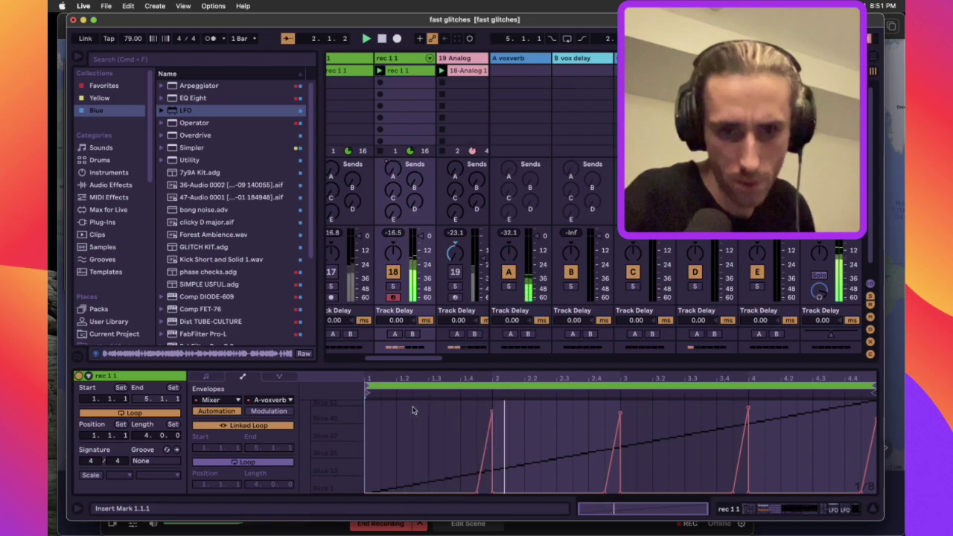
# Reshape the A-voxverb send ramp leading into bar 2, undoing the first adjustment and redoing it
pyautogui.moveTo(488, 454); pyautogui.dragTo(484, 421)
pyautogui.press('super+z')
pyautogui.moveTo(487, 454); pyautogui.dragTo(484, 436)
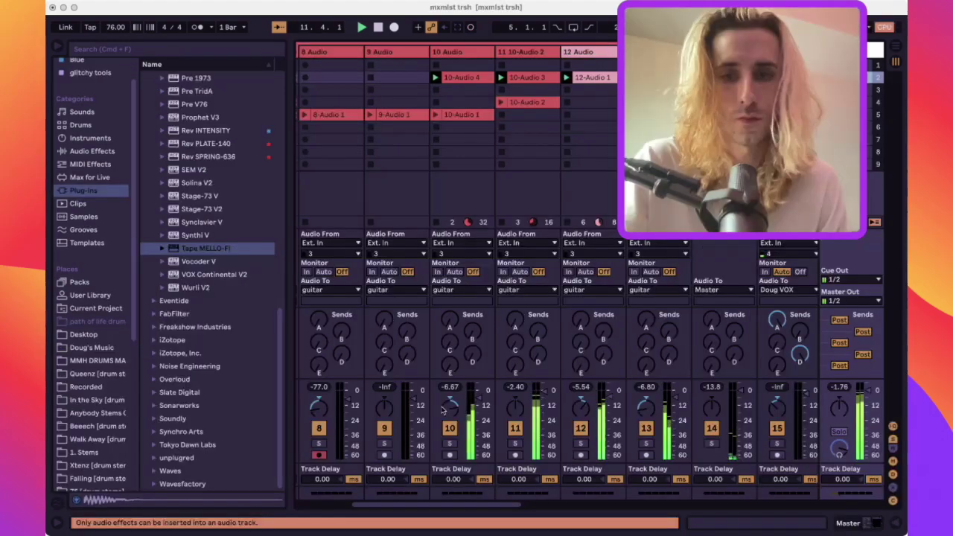
# Launch the first scene of the mxmist trsh set and collapse the guitar group
pyautogui.click(826, 65)
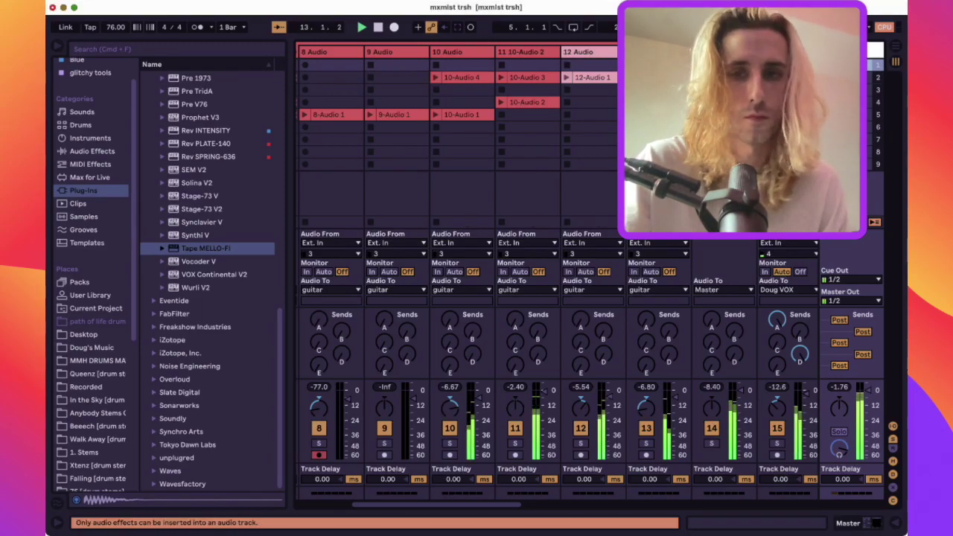
pyautogui.hscroll(-5, 385, 59)
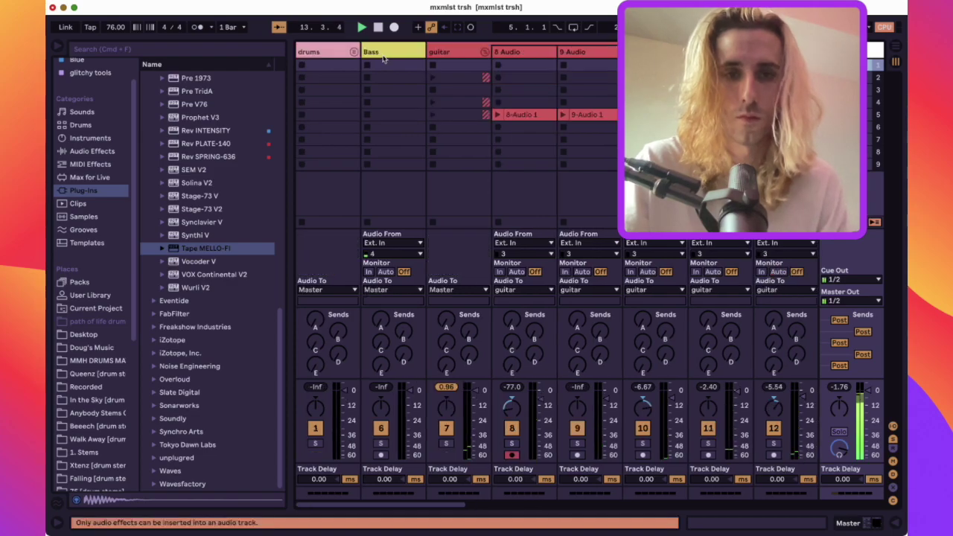
pyautogui.click(485, 53)
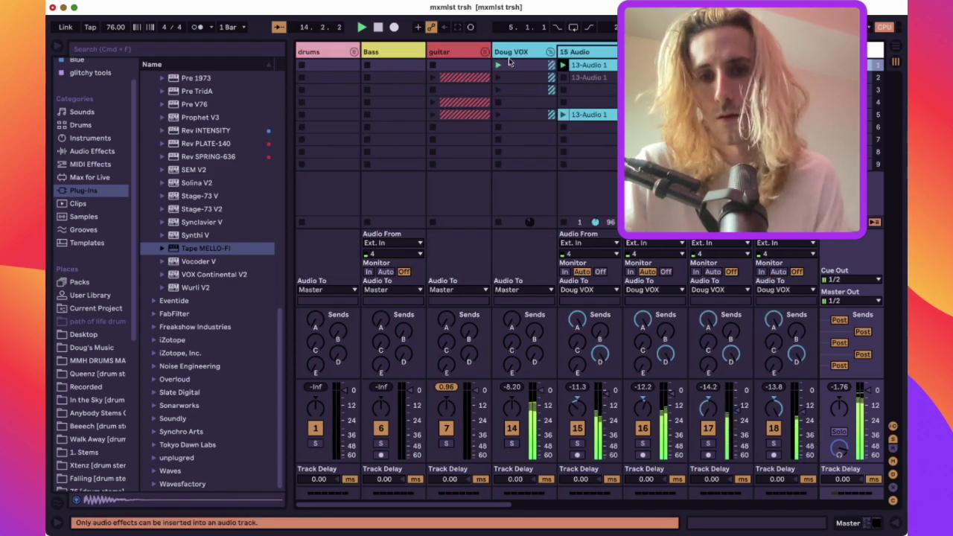
# Insert a new audio track after the guitar group, set its input to Resampling and arm it for recording
pyautogui.click(468, 51)
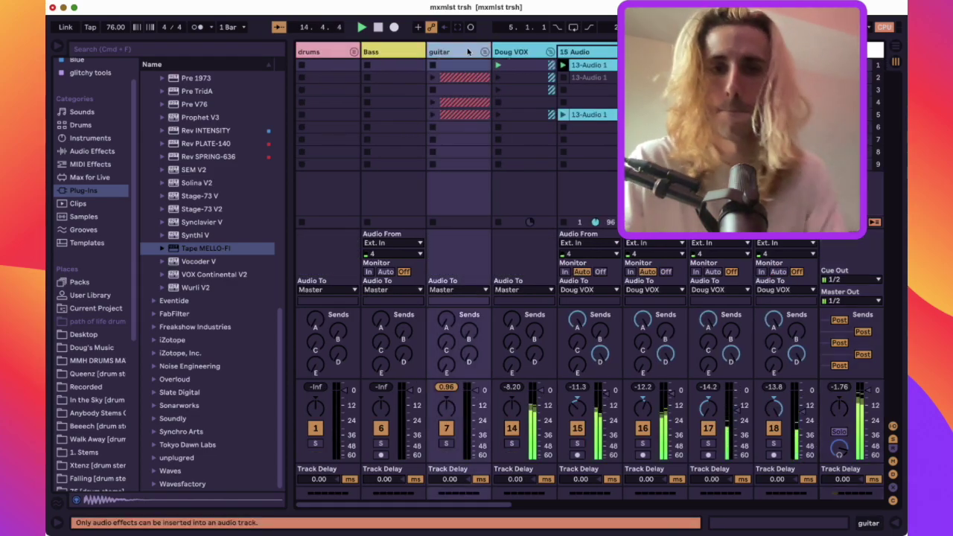
pyautogui.press('super+t')
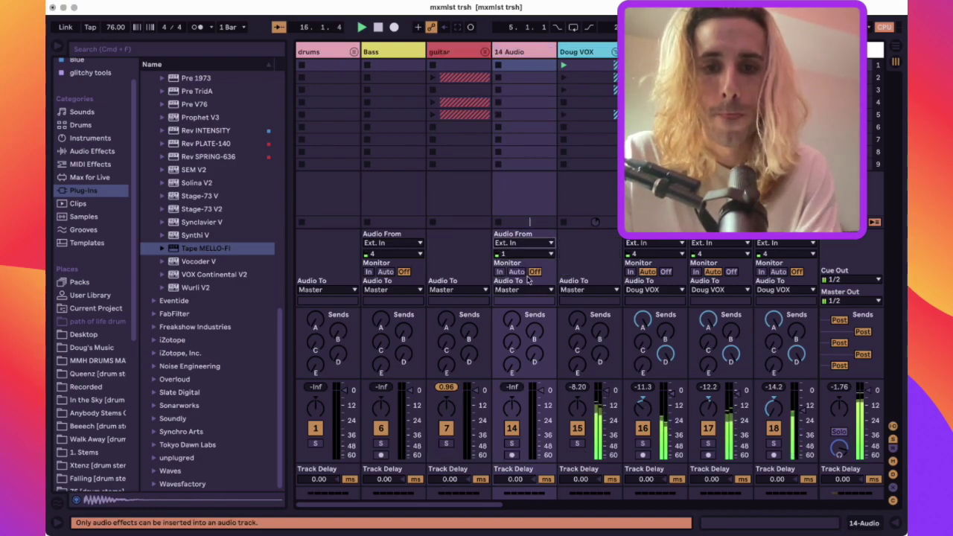
pyautogui.click(528, 280)
pyautogui.click(512, 456)
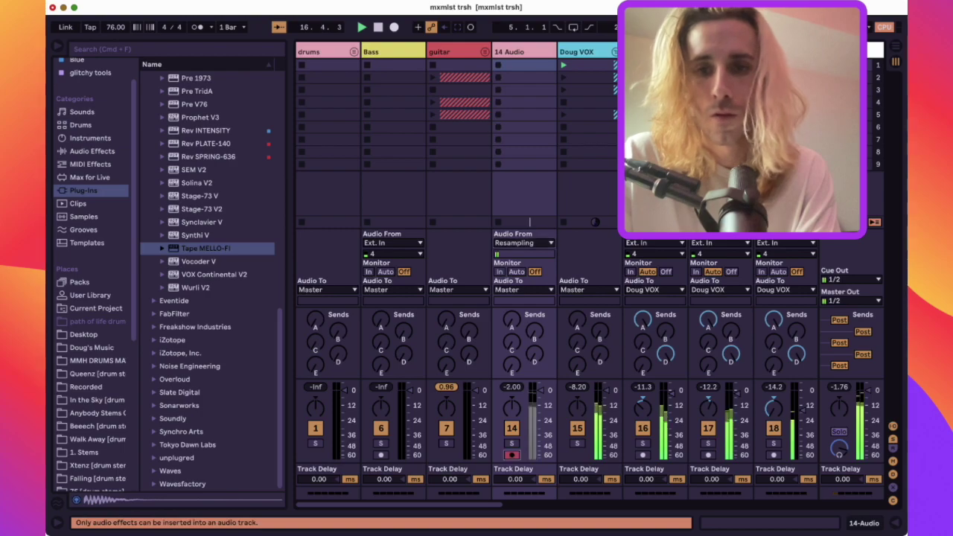
# Stop playback, solo the guitar group and select the 14 Audio resampling track
pyautogui.click(487, 73)
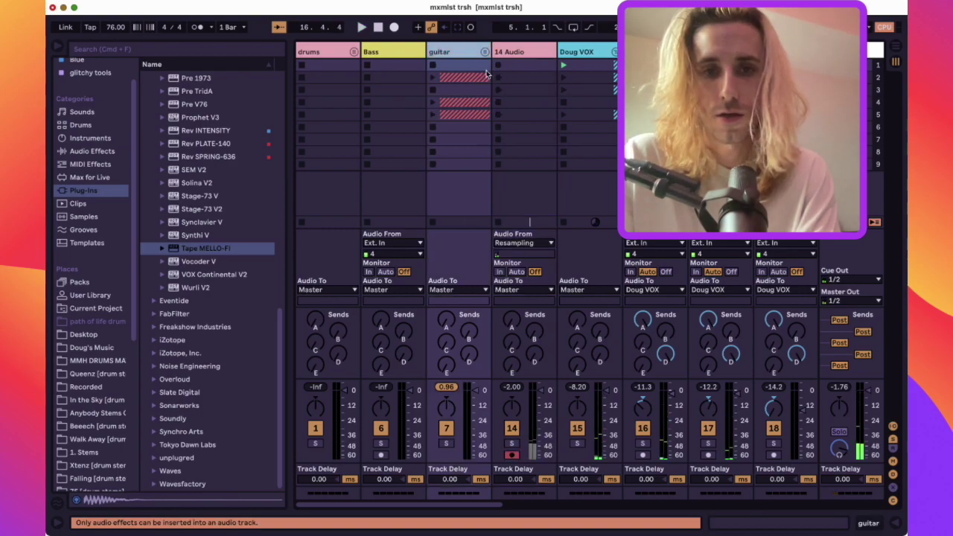
pyautogui.click(446, 444)
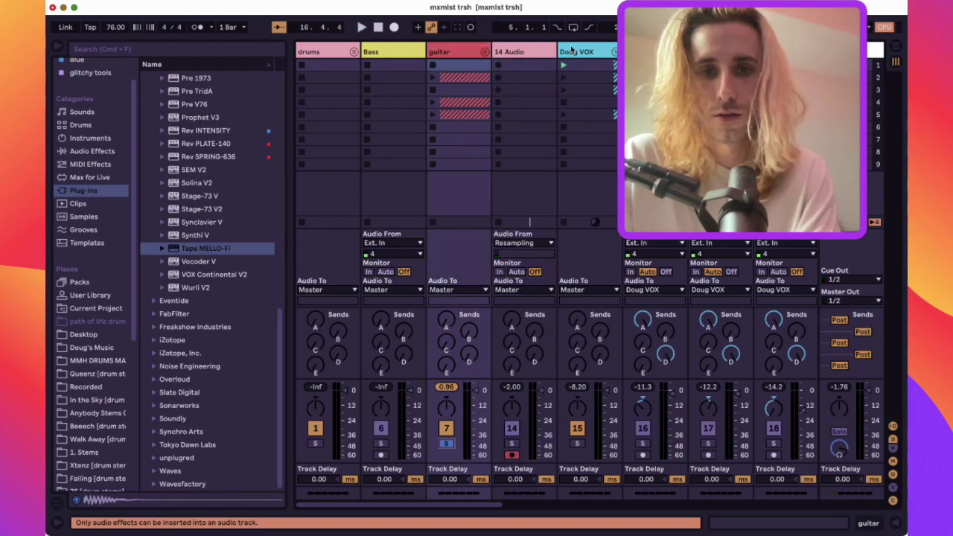
pyautogui.click(520, 52)
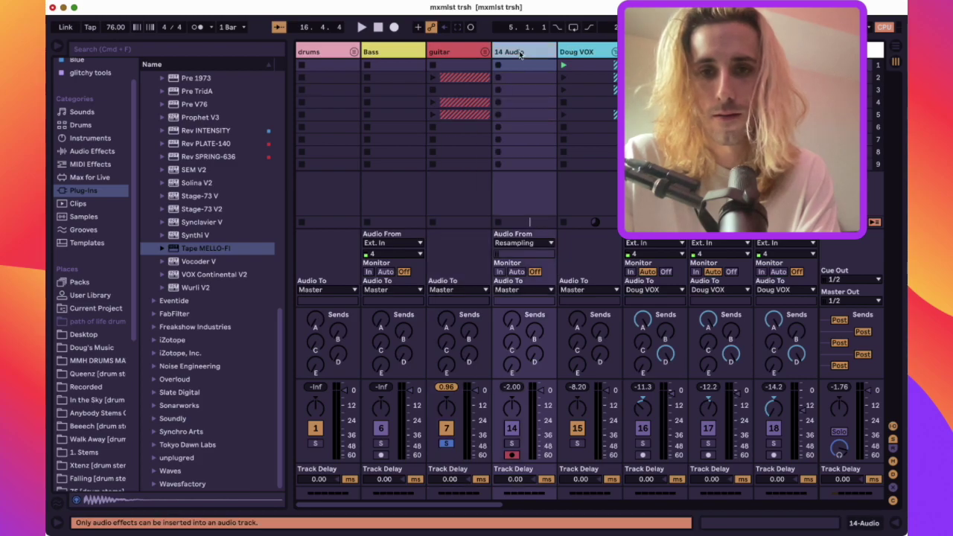
# Record the soloed guitar group into the second clip slot of the 14 Audio track
pyautogui.click(499, 78)
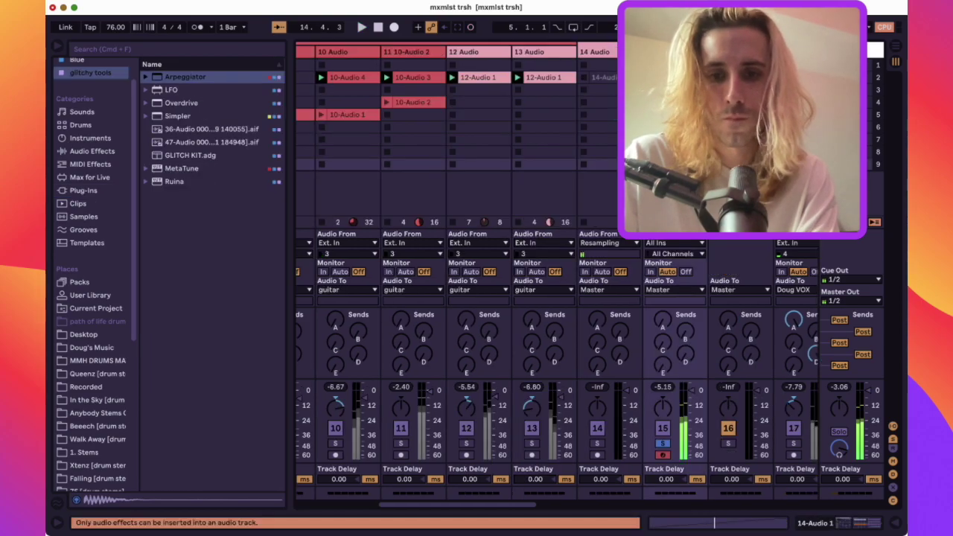
# Start playback and look across the mixer tracks, from the drums to the 28 Group and back to 14-Audio 1
pyautogui.press('space')
pyautogui.hscroll(-5, 521, 176)
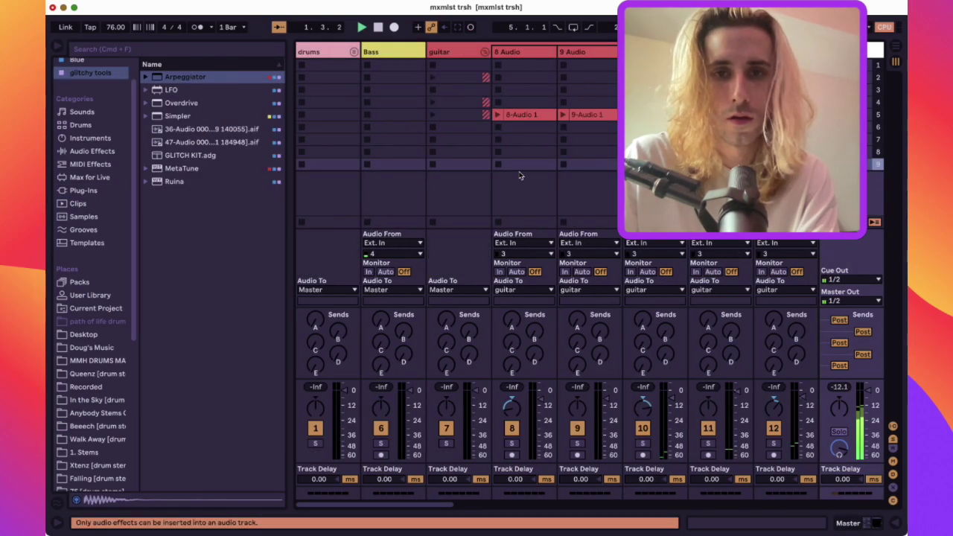
pyautogui.hscroll(10, 521, 176)
pyautogui.hscroll(8, 520, 73)
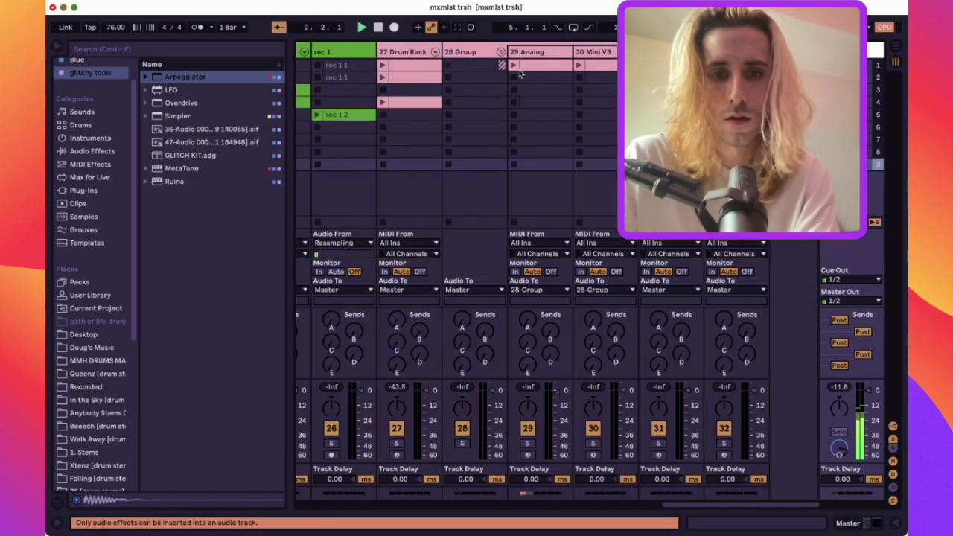
pyautogui.hscroll(-15, 520, 73)
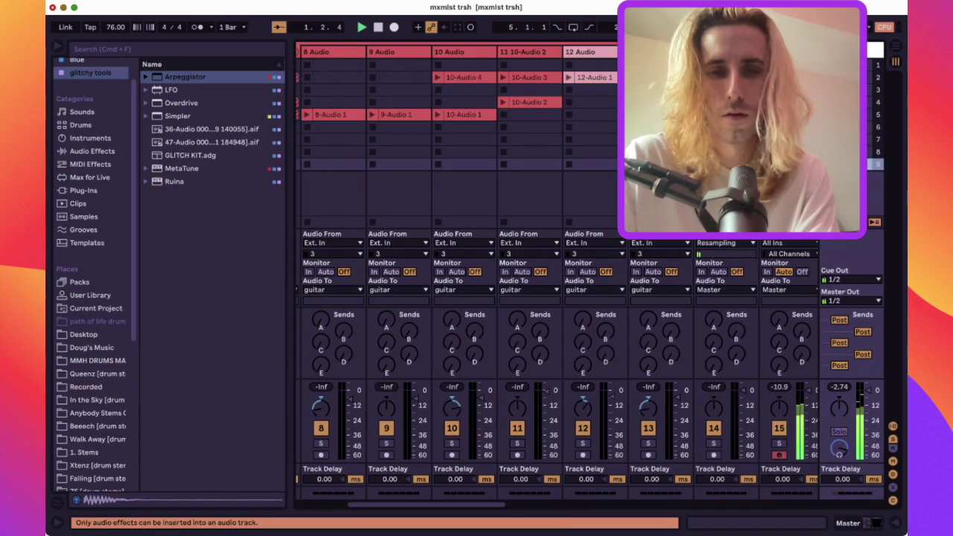
pyautogui.hscroll(2, 520, 73)
pyautogui.hscroll(1, 467, 139)
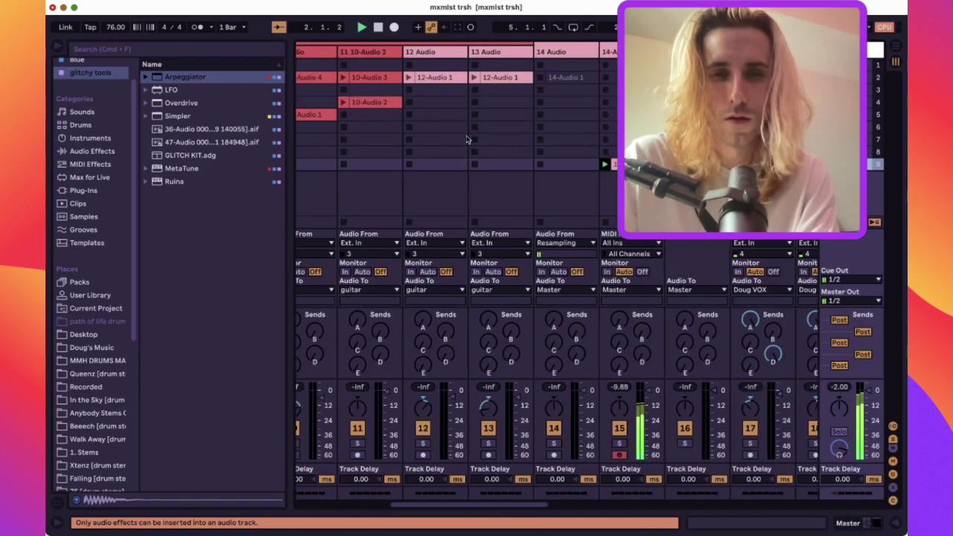
pyautogui.hscroll(2, 467, 139)
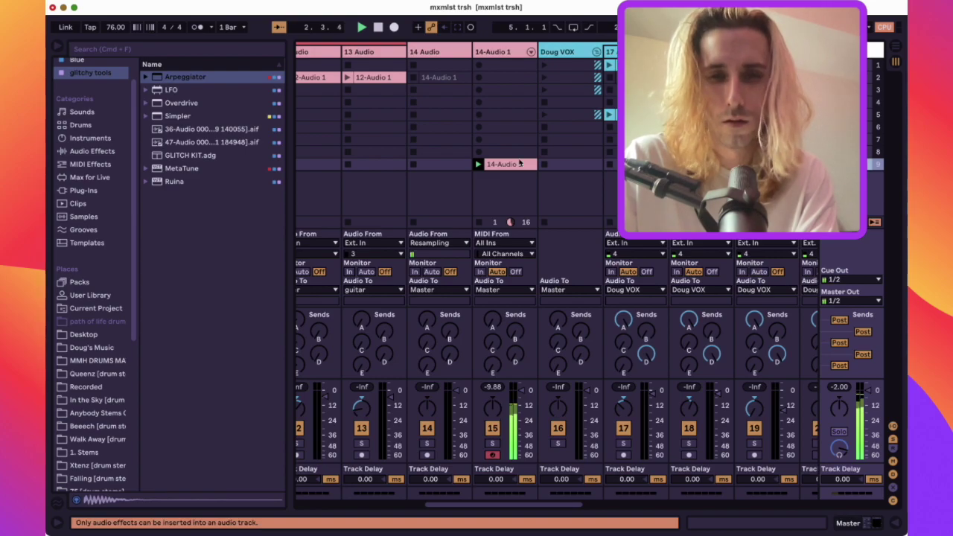
# Bring up the 14-Audio 1 track's devices, set the Arpeggiator rate to 1/8 and bypass the Arpeggiator
pyautogui.doubleClick(520, 163)
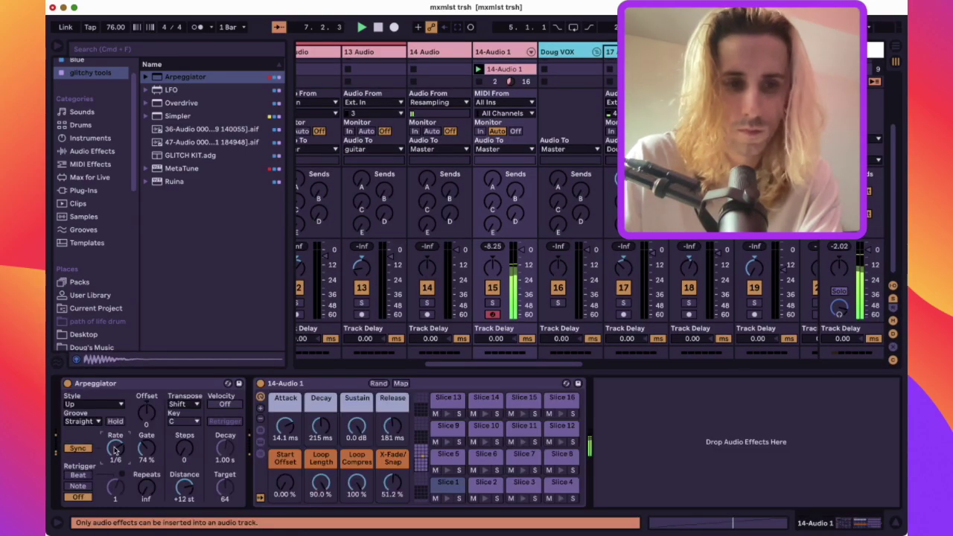
pyautogui.scroll(3, 114, 450)
pyautogui.scroll(-2, 115, 450)
pyautogui.scroll(1, 115, 450)
pyautogui.scroll(-1, 115, 450)
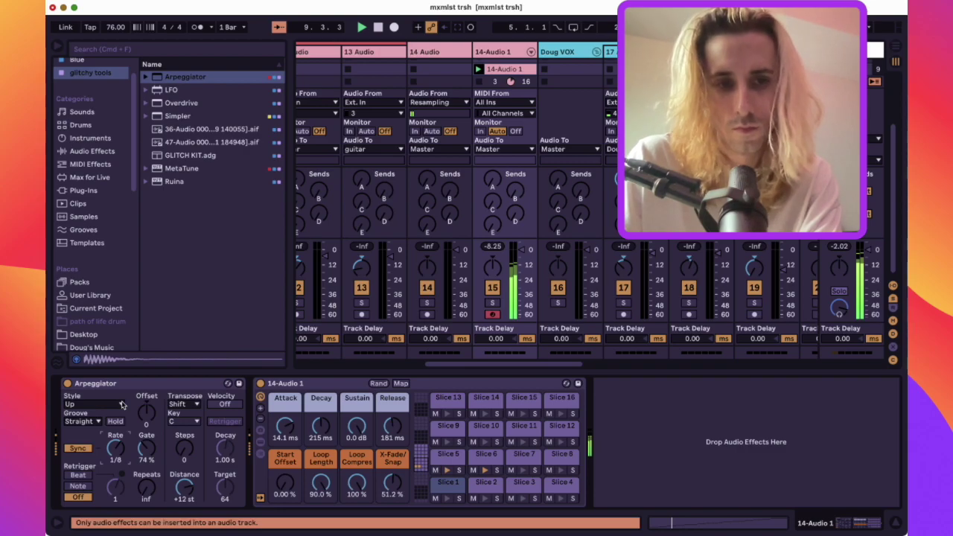
pyautogui.click(68, 384)
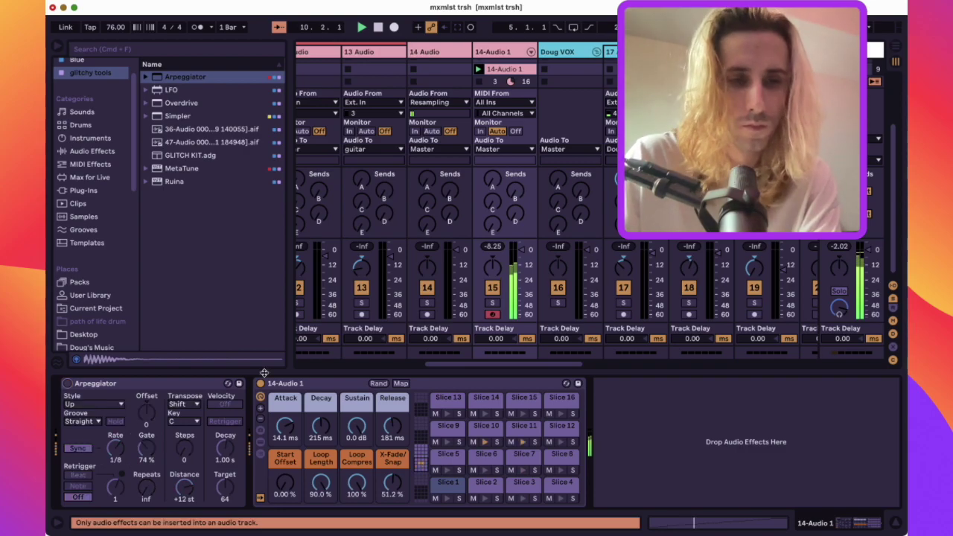
# Add a Gate after the 14-Audio 1 rack and enable its sidechain with 27-Drum Rack as the source
pyautogui.scroll(-6, 173, 200)
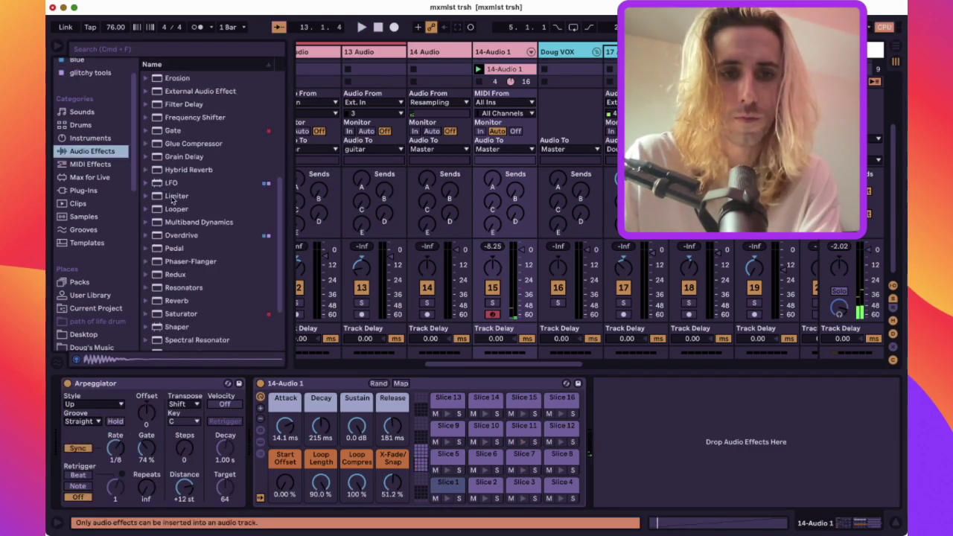
pyautogui.scroll(1, 173, 200)
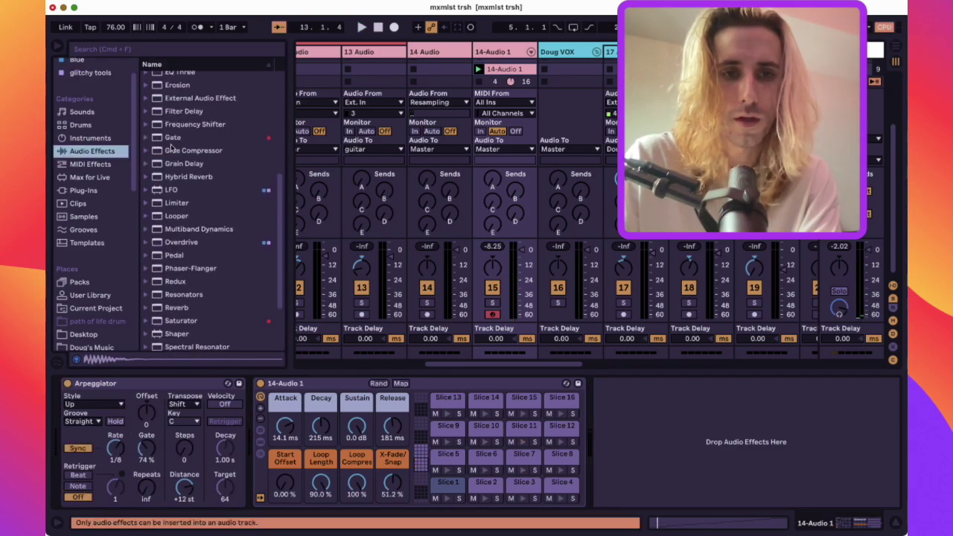
pyautogui.moveTo(173, 137); pyautogui.dragTo(608, 394)
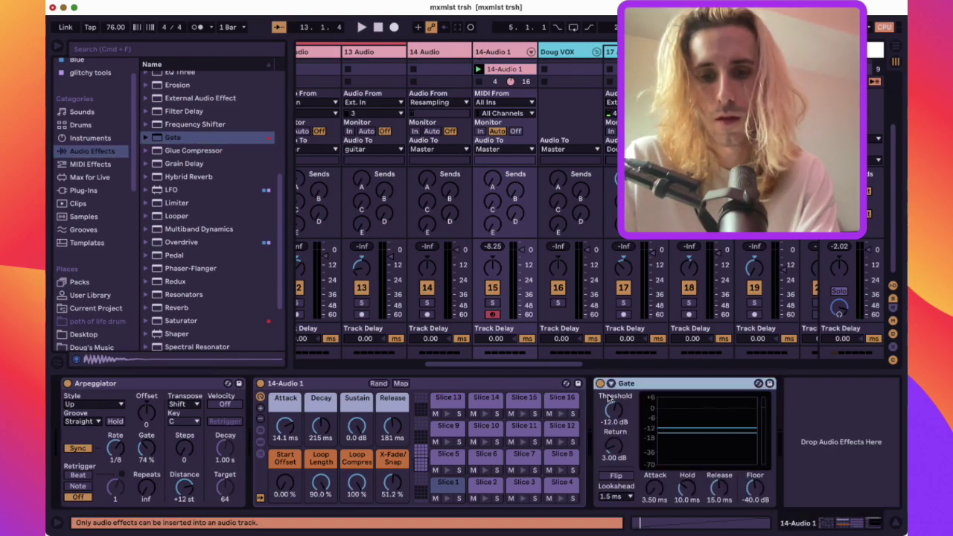
pyautogui.click(610, 383)
pyautogui.click(621, 398)
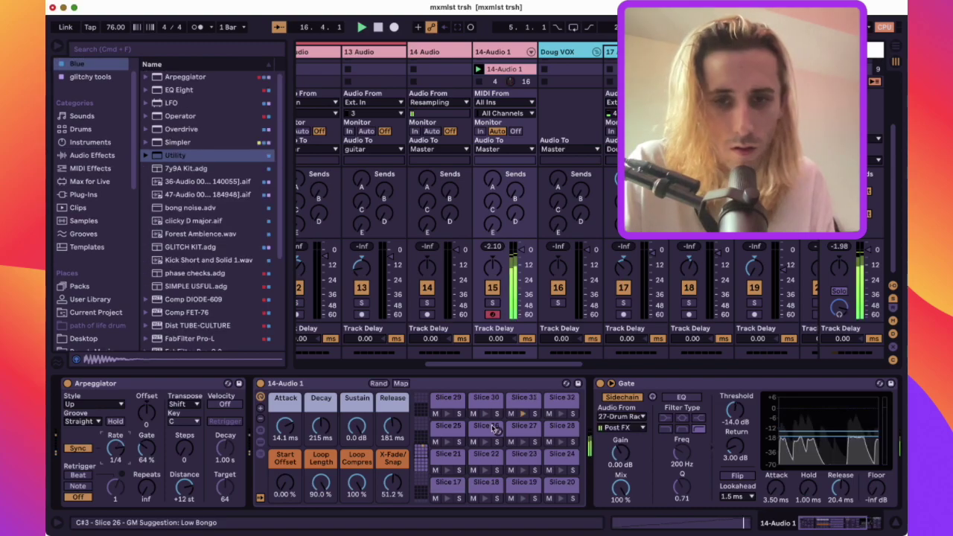
# Set the Gate's threshold to -6.06 dB and its release to 145 ms
pyautogui.click(655, 384)
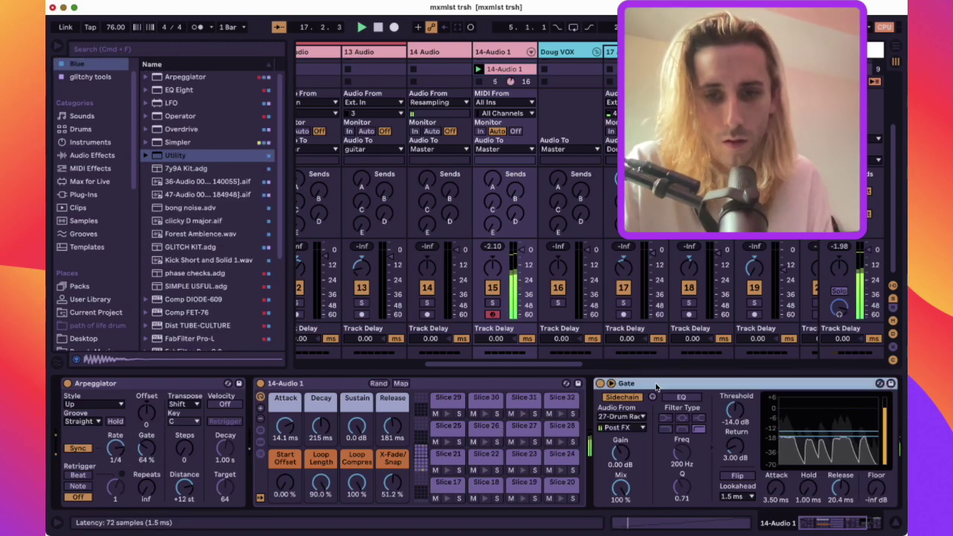
pyautogui.press('super+v')
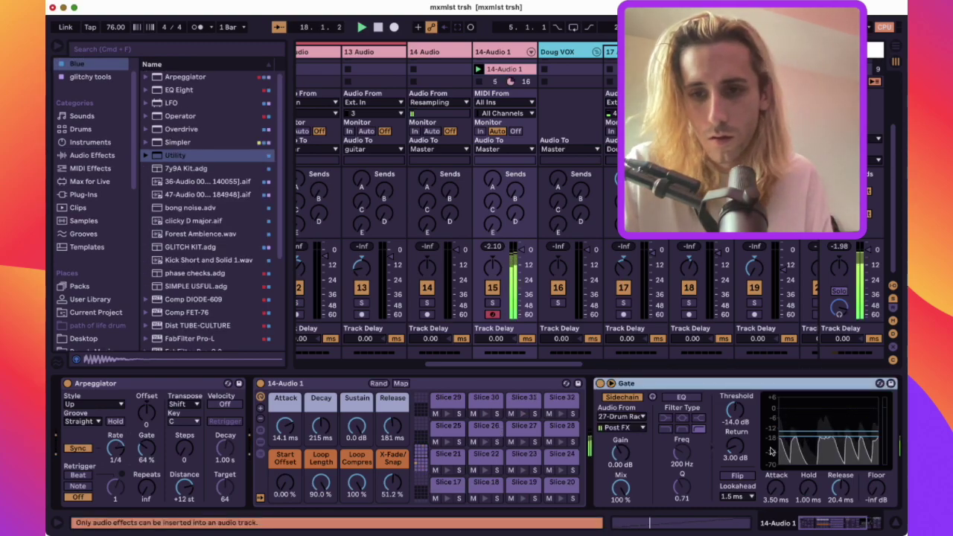
pyautogui.moveTo(735, 407); pyautogui.dragTo(732, 410)
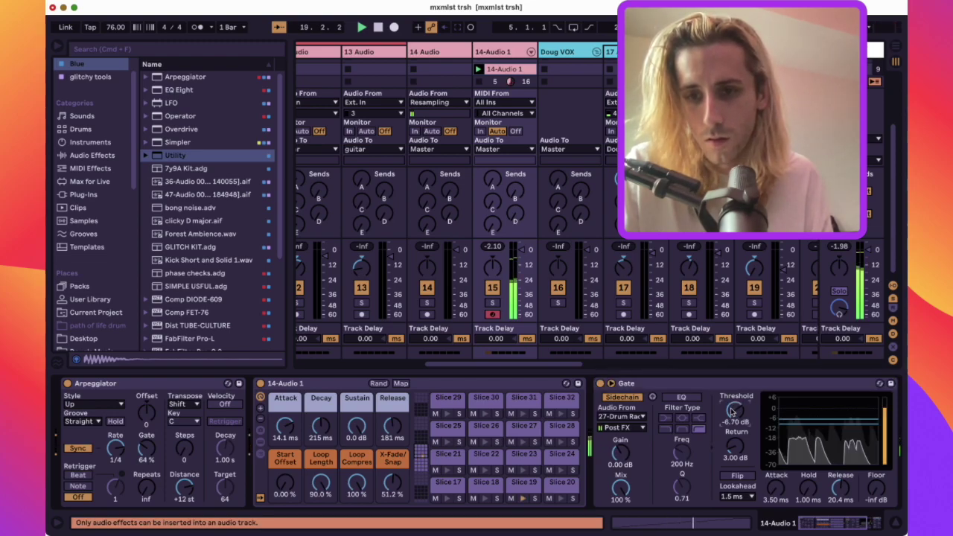
pyautogui.moveTo(842, 491); pyautogui.dragTo(842, 469)
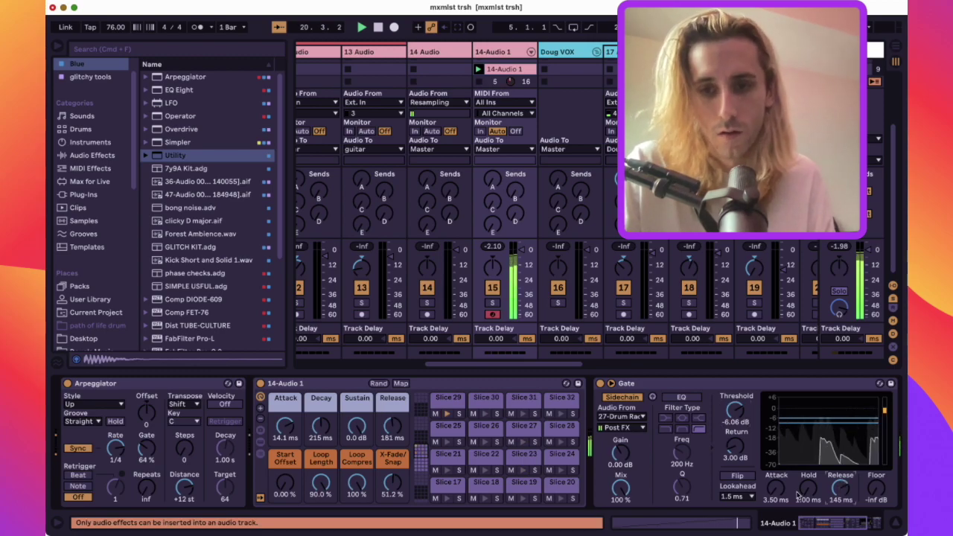
# Delete the Slice 4, Slice 13 and Slice 29 notes from the 14-Audio 1 MIDI clip
pyautogui.click(418, 481)
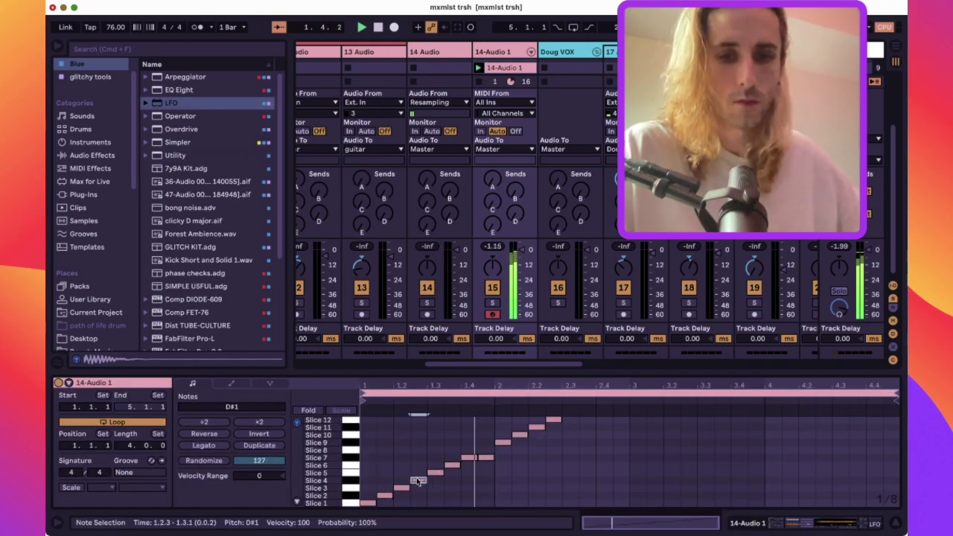
pyautogui.doubleClick(414, 482)
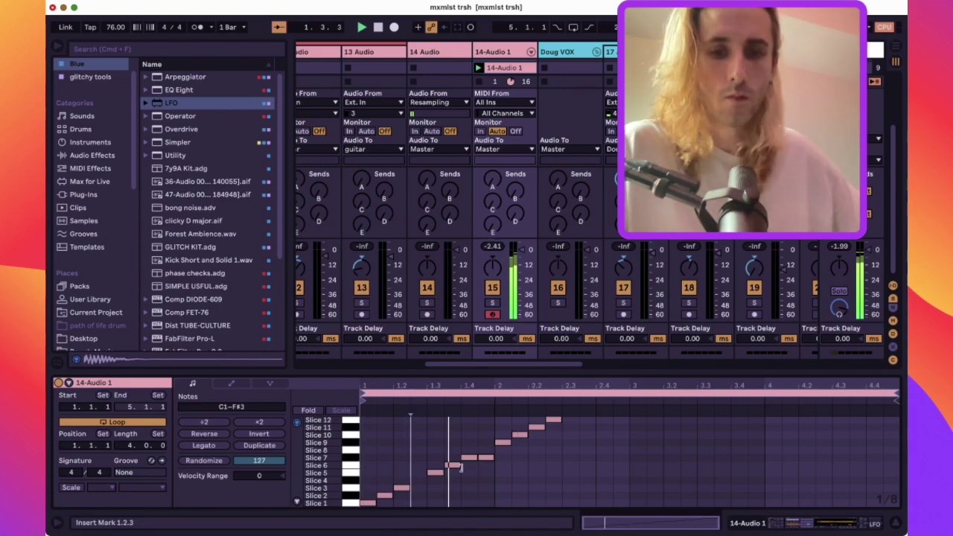
pyautogui.scroll(3, 557, 465)
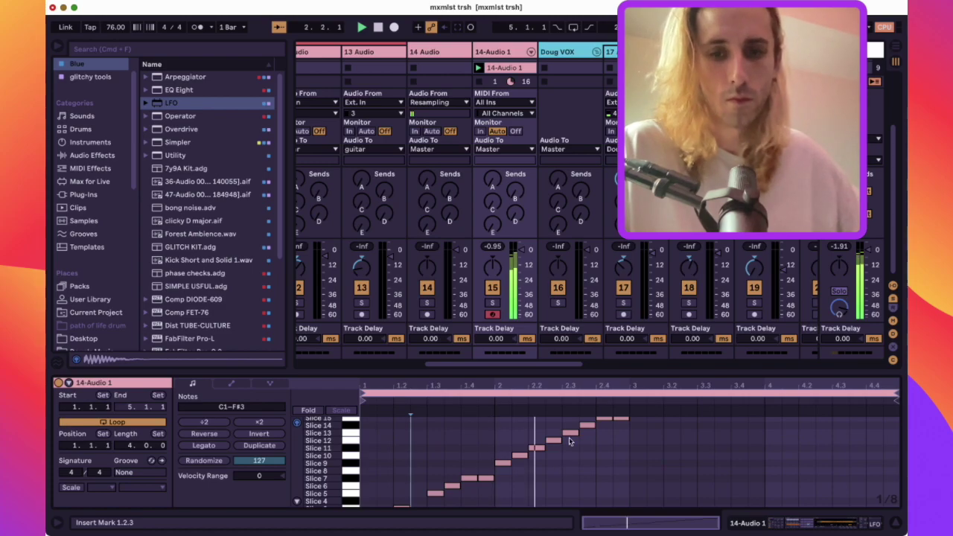
pyautogui.scroll(9, 689, 462)
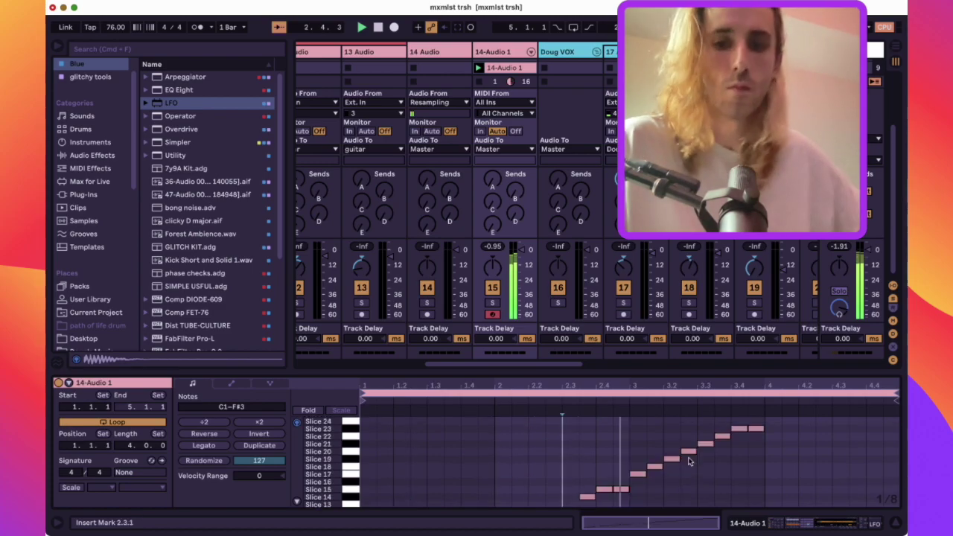
pyautogui.scroll(4, 693, 461)
pyautogui.scroll(4, 827, 447)
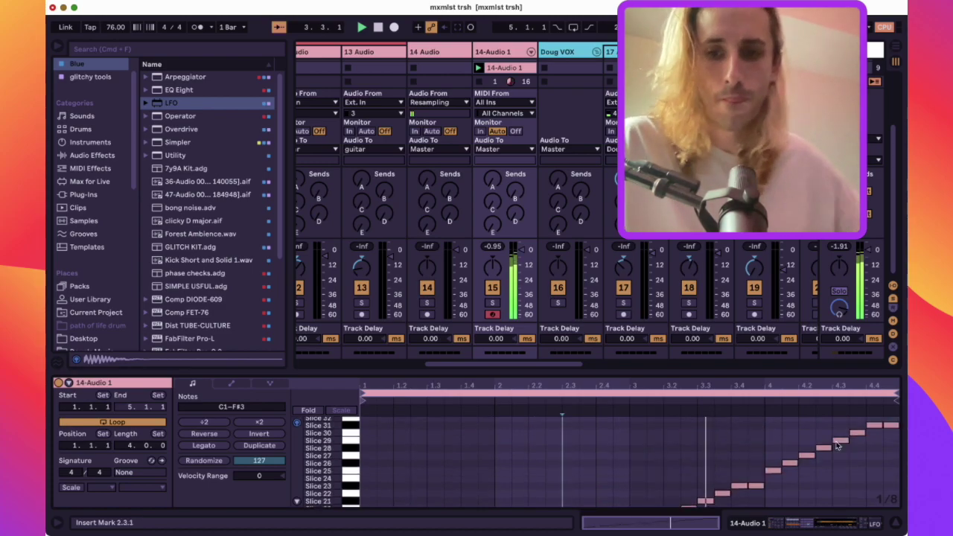
pyautogui.click(837, 445)
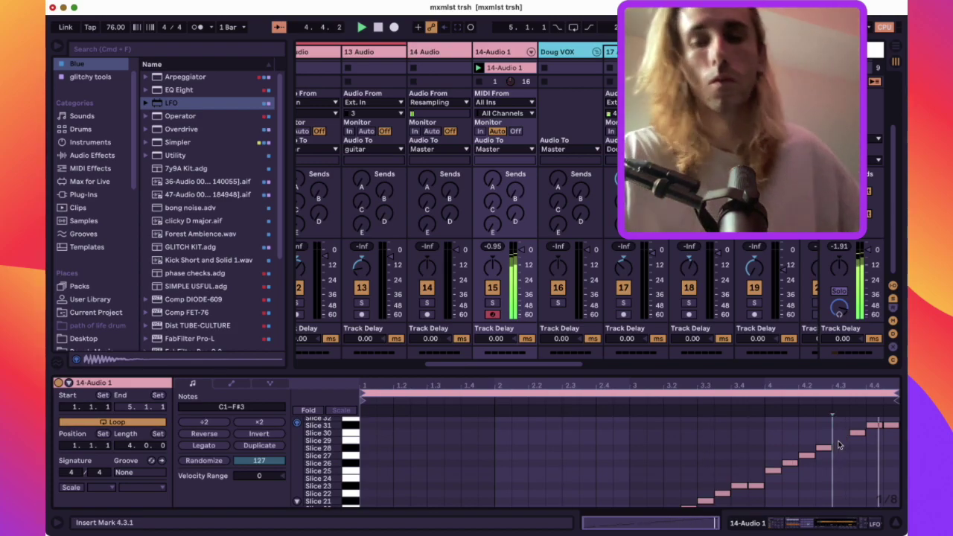
# Set the Synced Rate LFO's offset to 26% and lower the Utility output gain to 6.11 dB on 14-Audio 1
pyautogui.hotkey('shift', 'Tab')
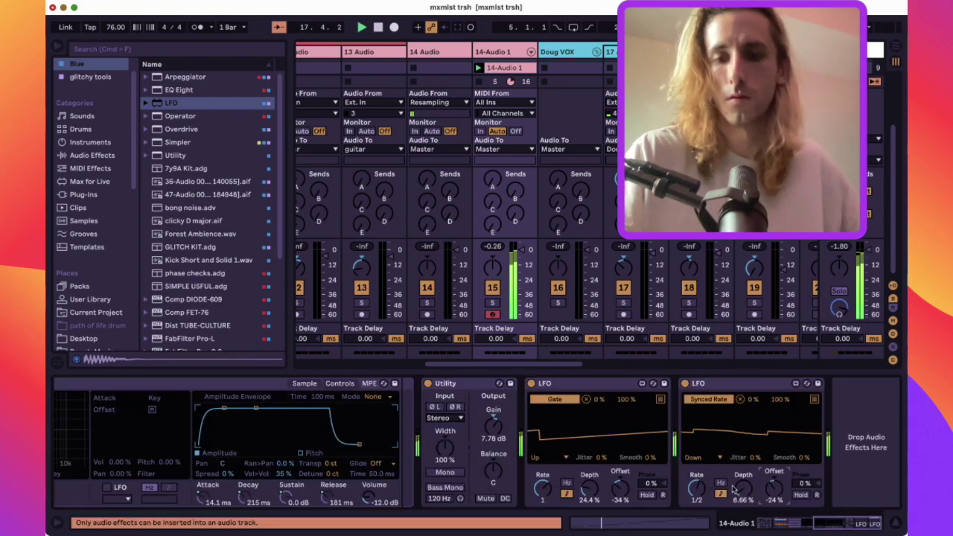
pyautogui.moveTo(775, 488); pyautogui.dragTo(775, 469)
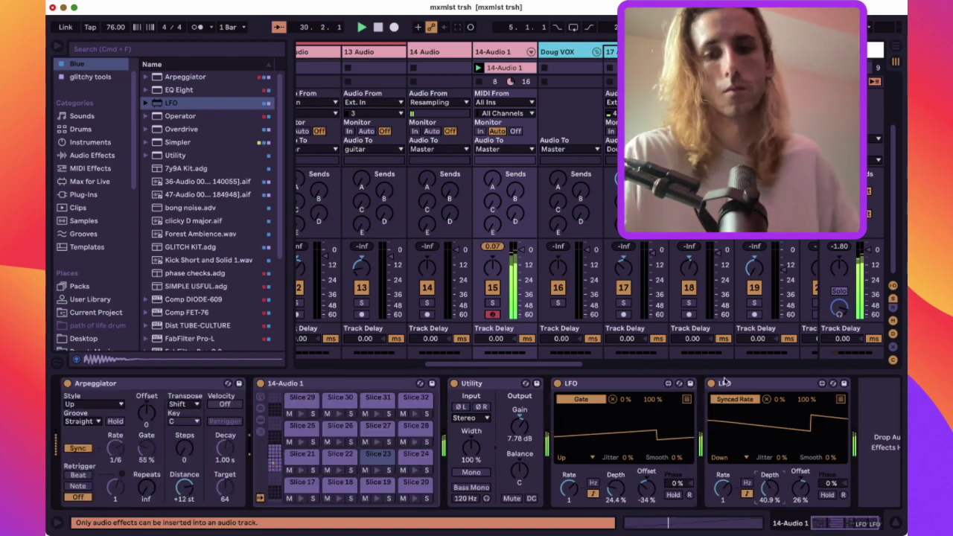
pyautogui.moveTo(519, 425); pyautogui.dragTo(520, 428)
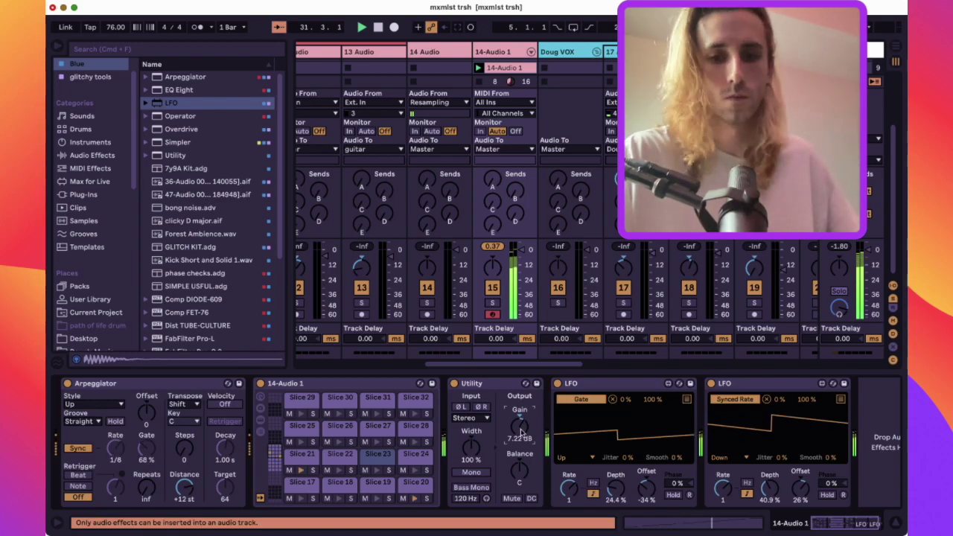
pyautogui.moveTo(520, 429); pyautogui.dragTo(521, 437)
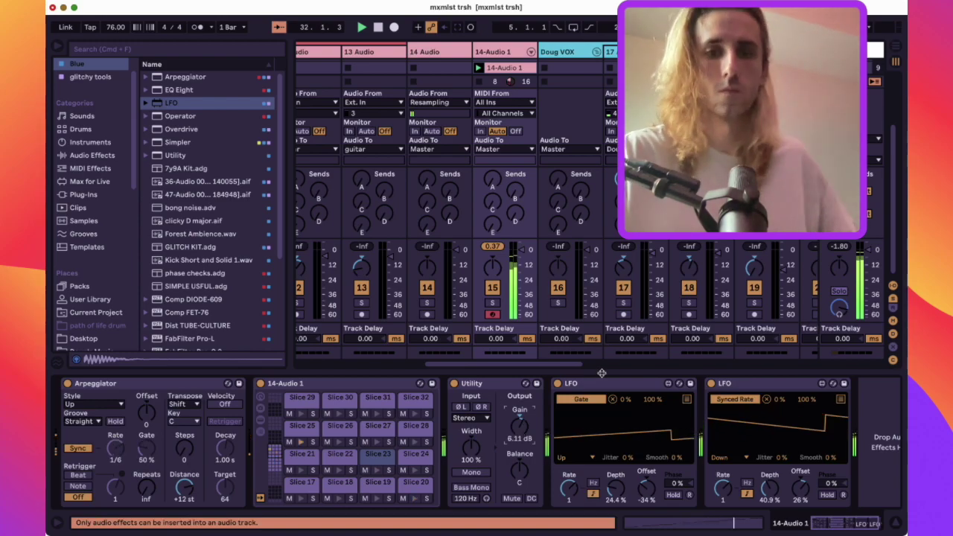
# Examine the rec 1 2 track and its device chain, and collapse the device view to reveal the full clip grid
pyautogui.moveTo(601, 372); pyautogui.dragTo(602, 514)
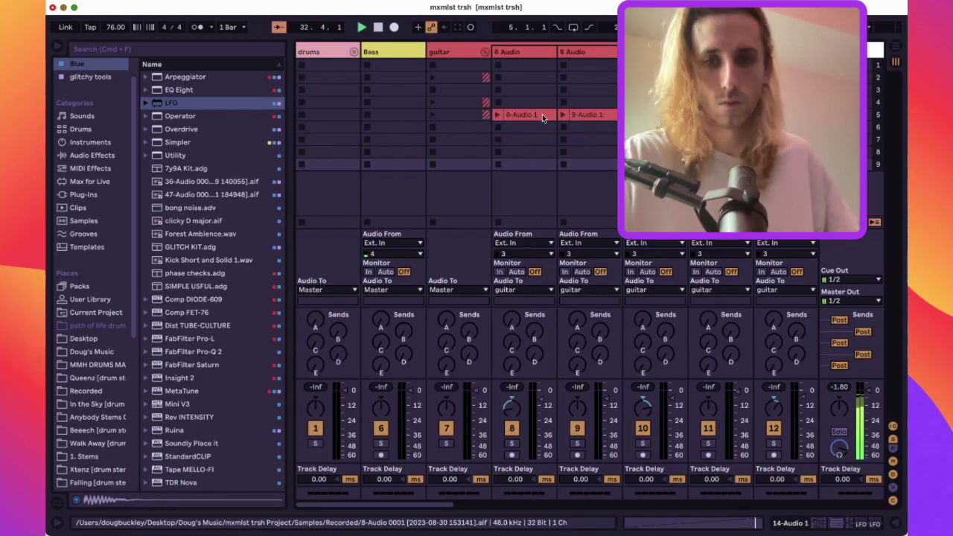
pyautogui.hscroll(5, 542, 114)
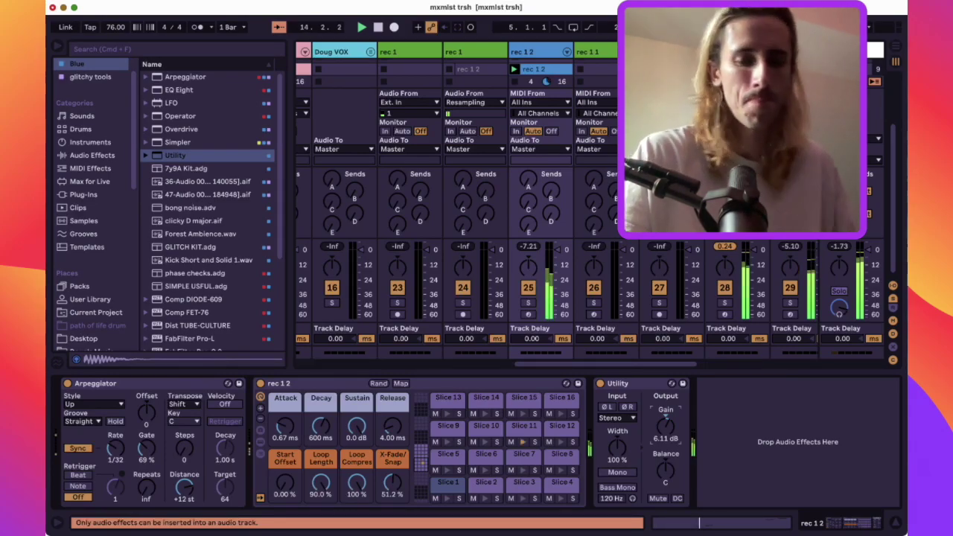
pyautogui.click(538, 52)
pyautogui.scroll(8, 551, 73)
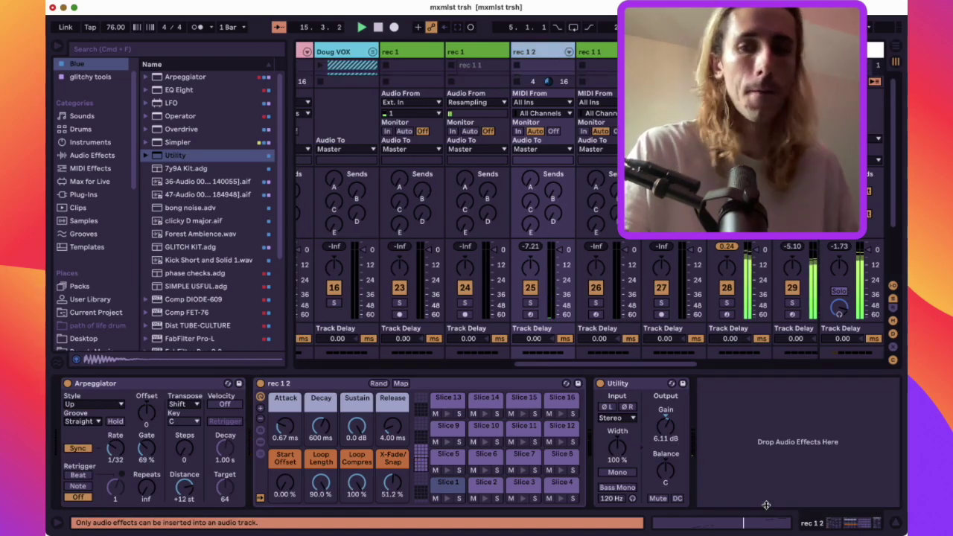
pyautogui.moveTo(766, 506); pyautogui.dragTo(767, 518)
pyautogui.hscroll(2, 715, 223)
pyautogui.hscroll(2, 581, 283)
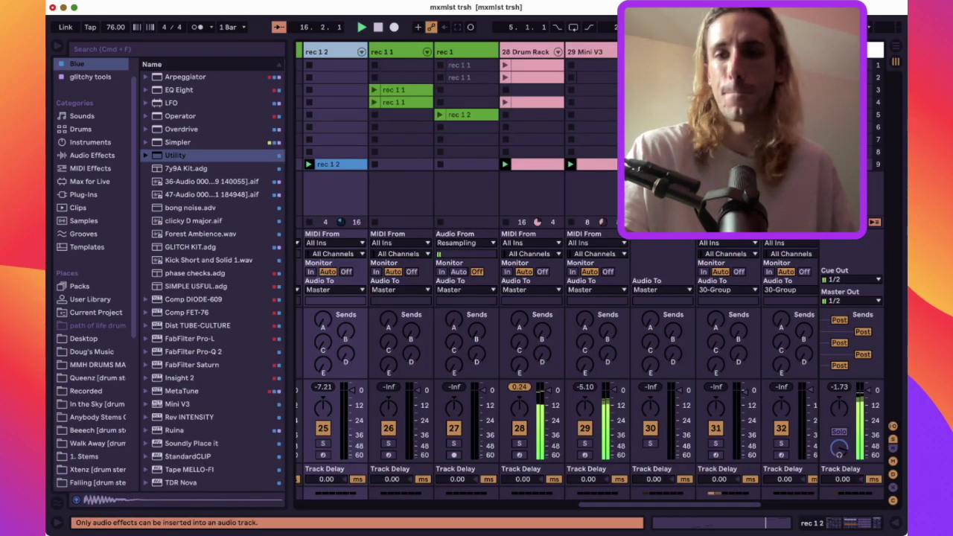
# Launch the first scene and look across the tracks back to the guitar group
pyautogui.click(826, 64)
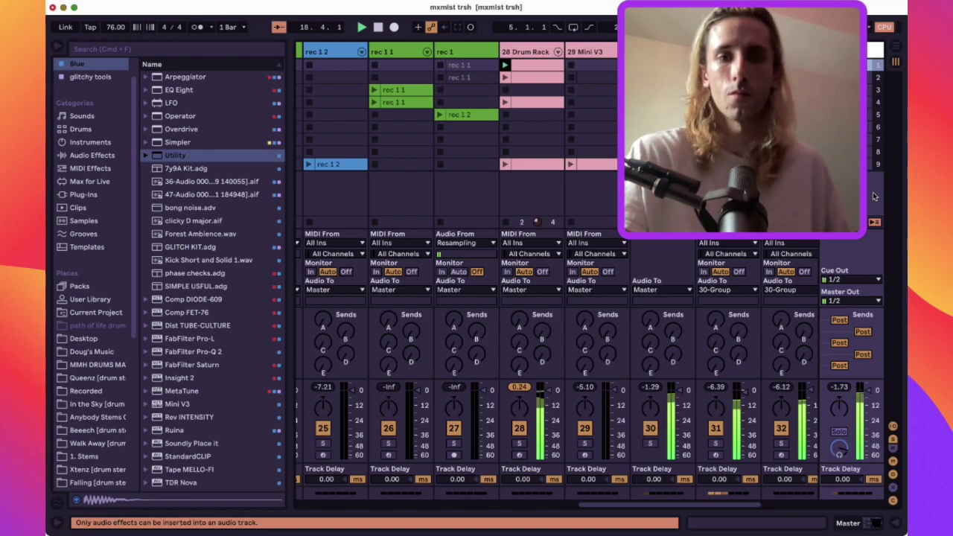
pyautogui.hscroll(3, 874, 196)
pyautogui.hscroll(-5, 581, 276)
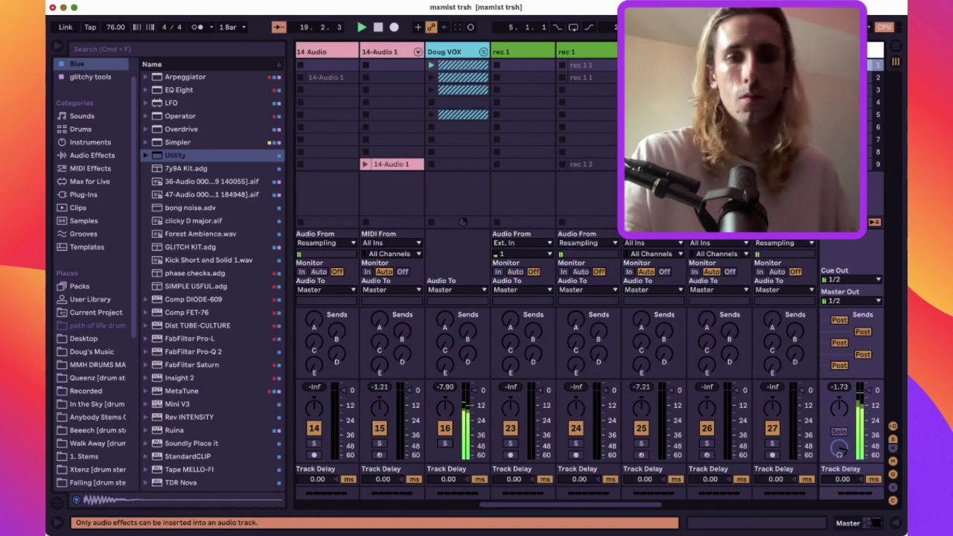
pyautogui.hscroll(-5, 456, 276)
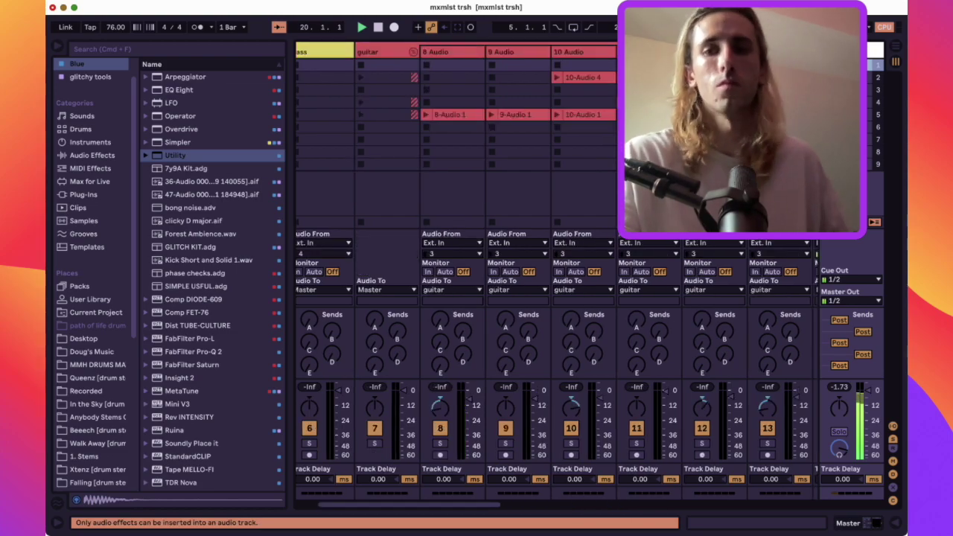